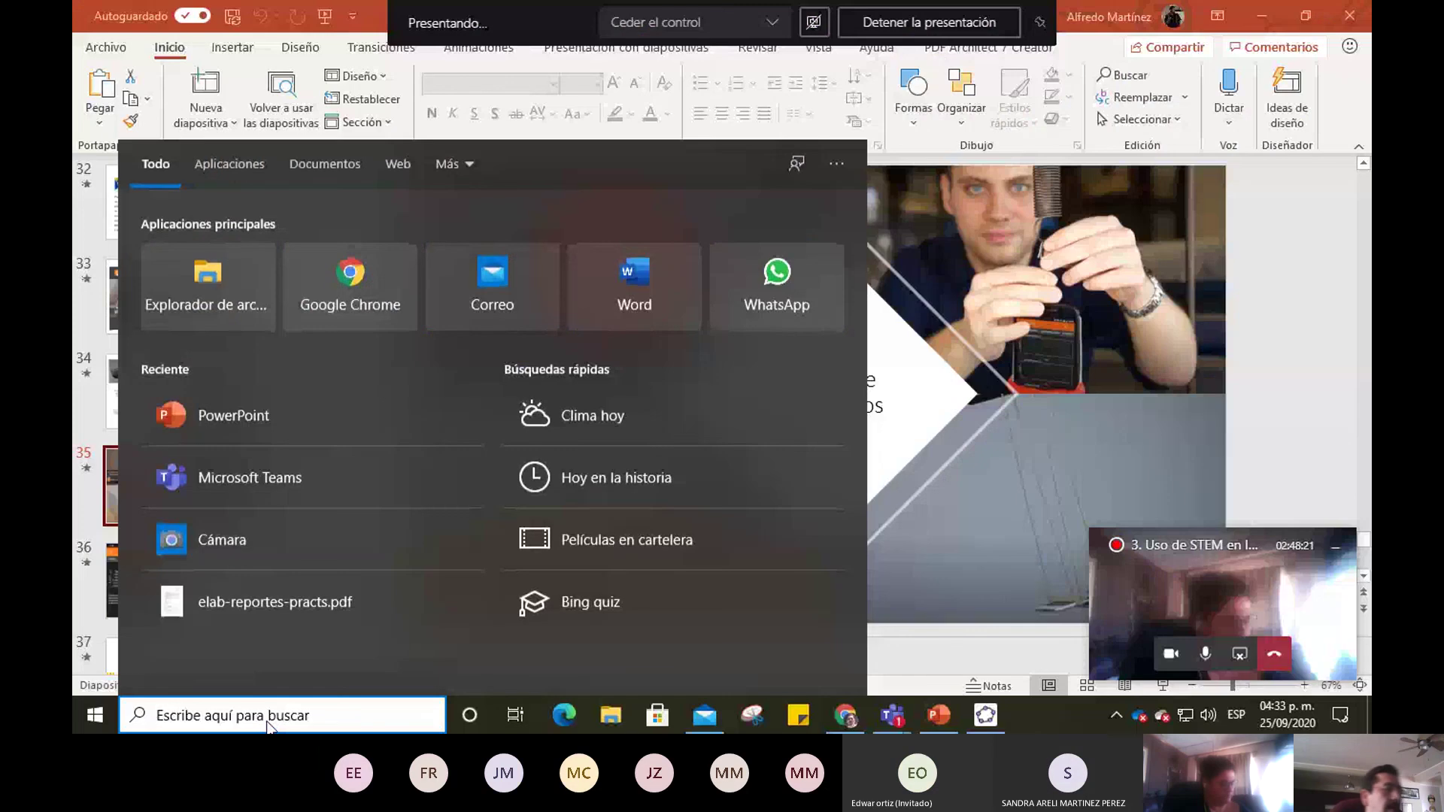
# Open Excel and create a blank workbook.
pyautogui.write('excel')
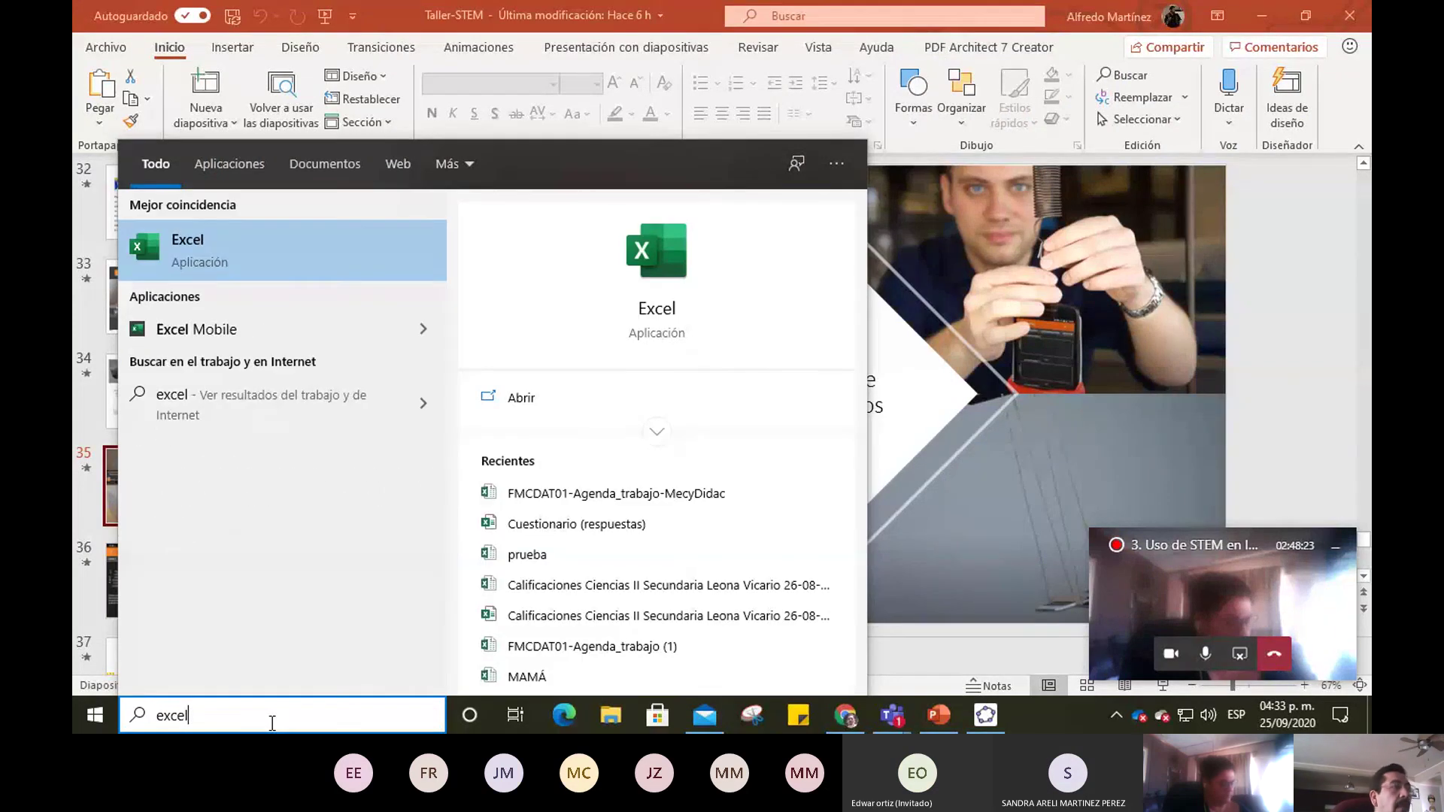
pyautogui.press('Escape')
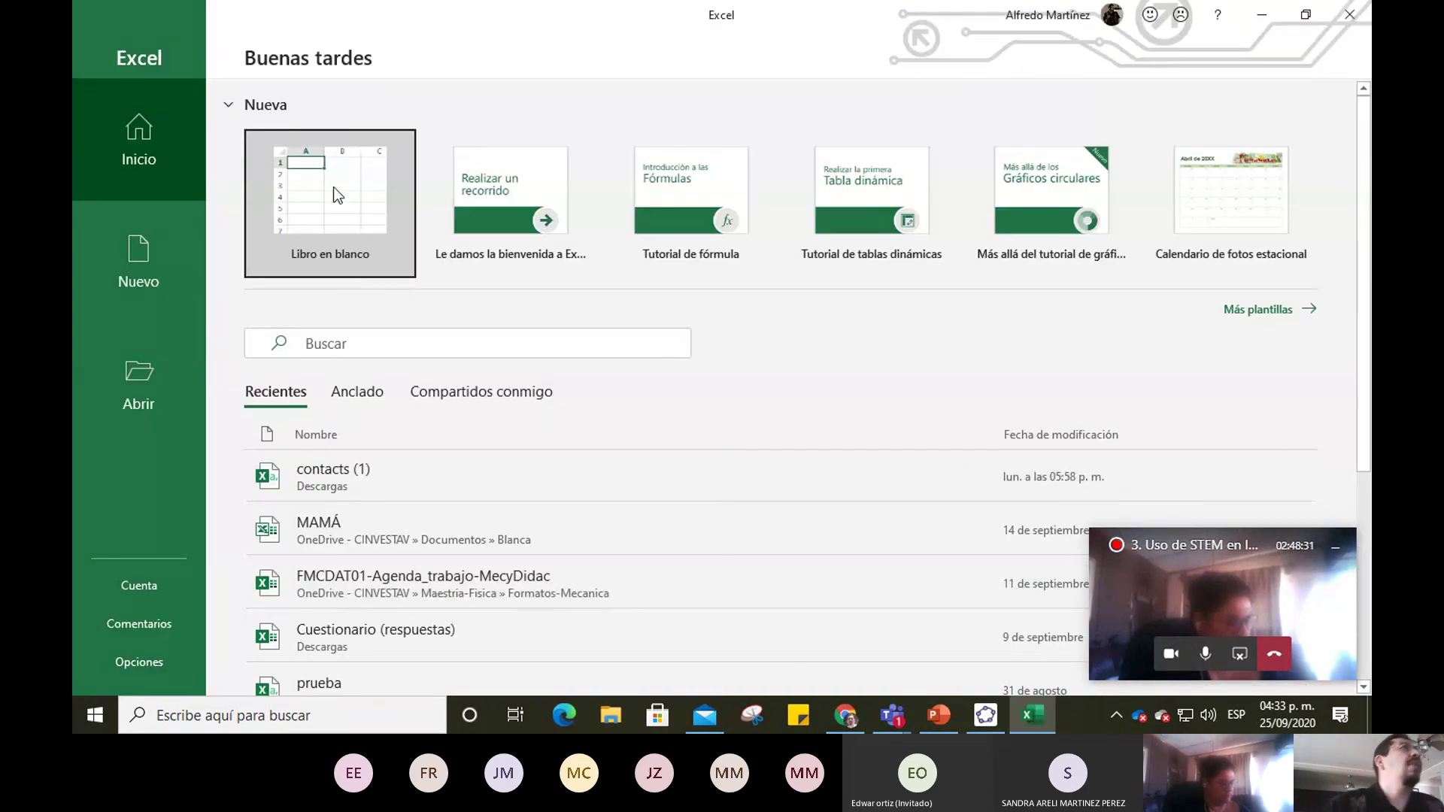
pyautogui.click(335, 188)
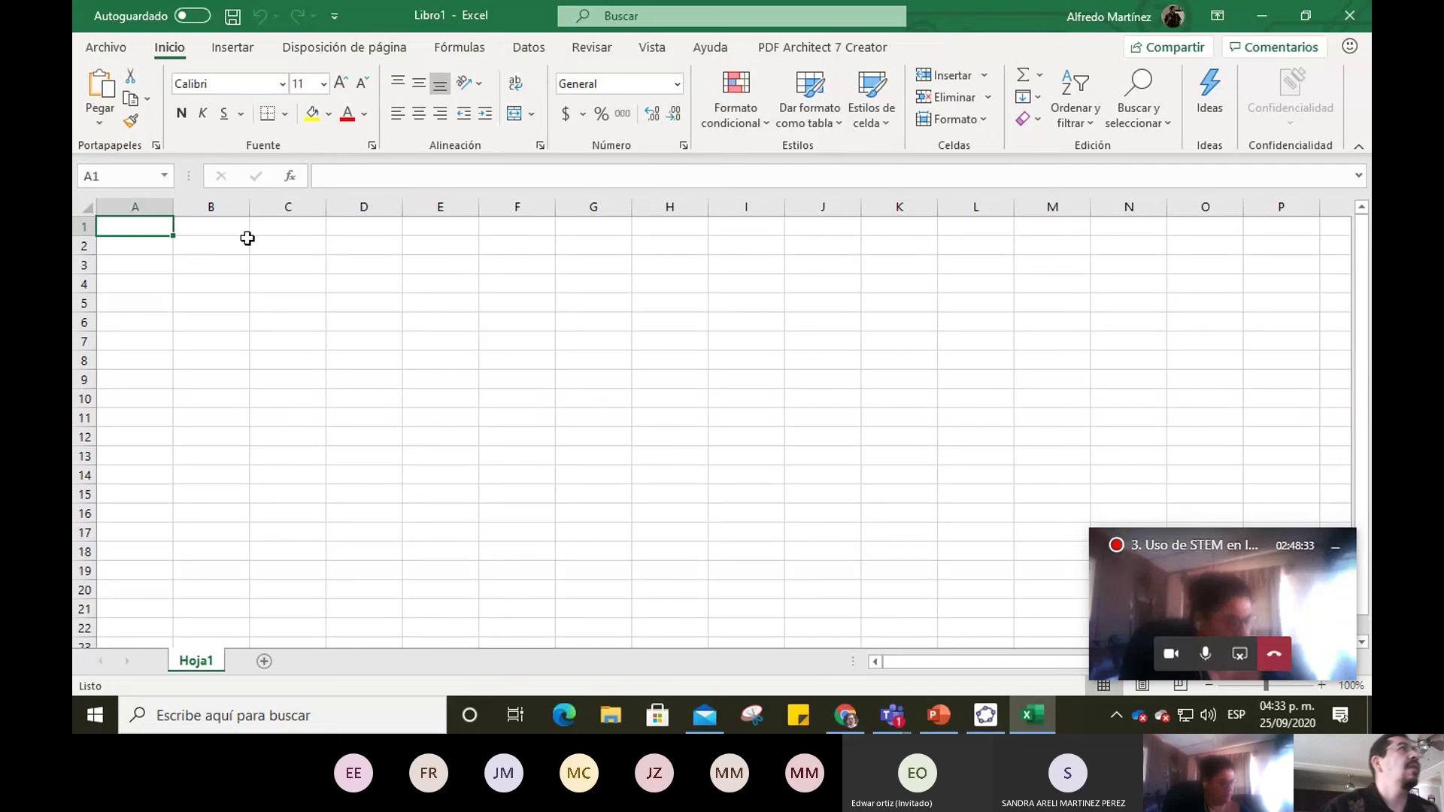
# Enter the first participant's name in cell A1 and the heading "Baja" in cell B1.
pyautogui.write('Eduar')
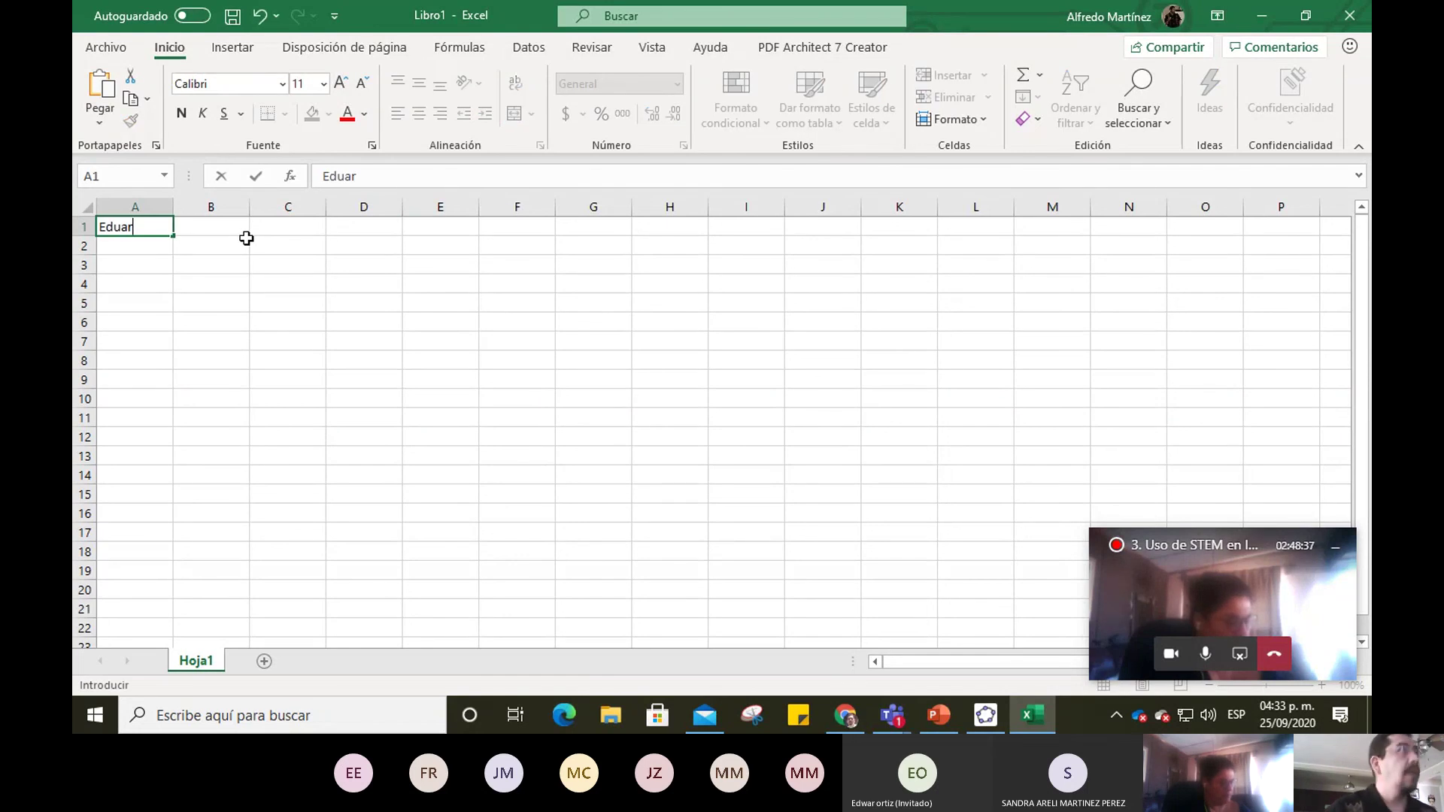
pyautogui.press('Tab')
pyautogui.write('Baja')
pyautogui.press('Return')
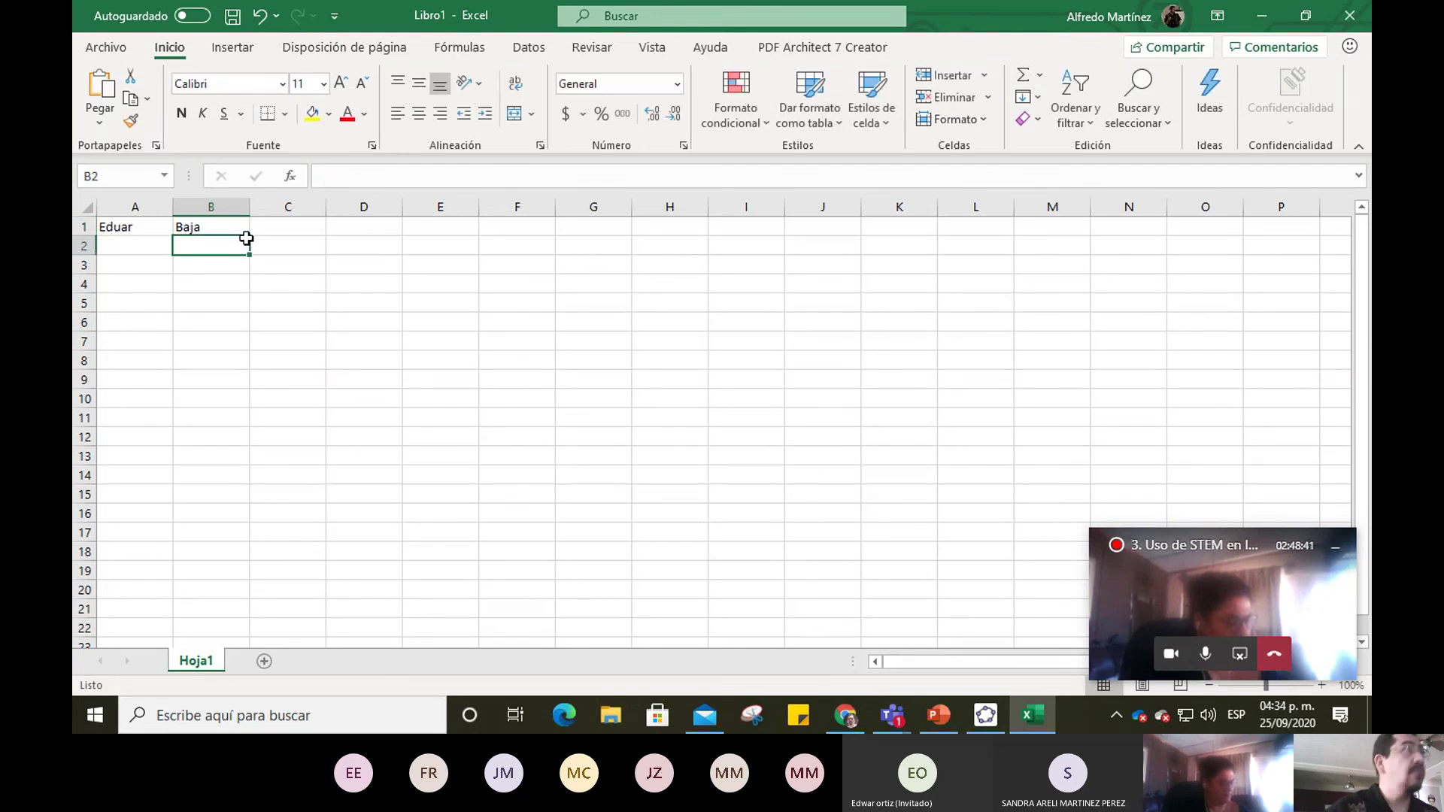
# Clear cell A1 and enter the first participant's name, capitalised, in cell A2 instead.
pyautogui.press('Left')
pyautogui.press('Up')
pyautogui.press('Delete')
pyautogui.press('Down')
pyautogui.write('Bajar')
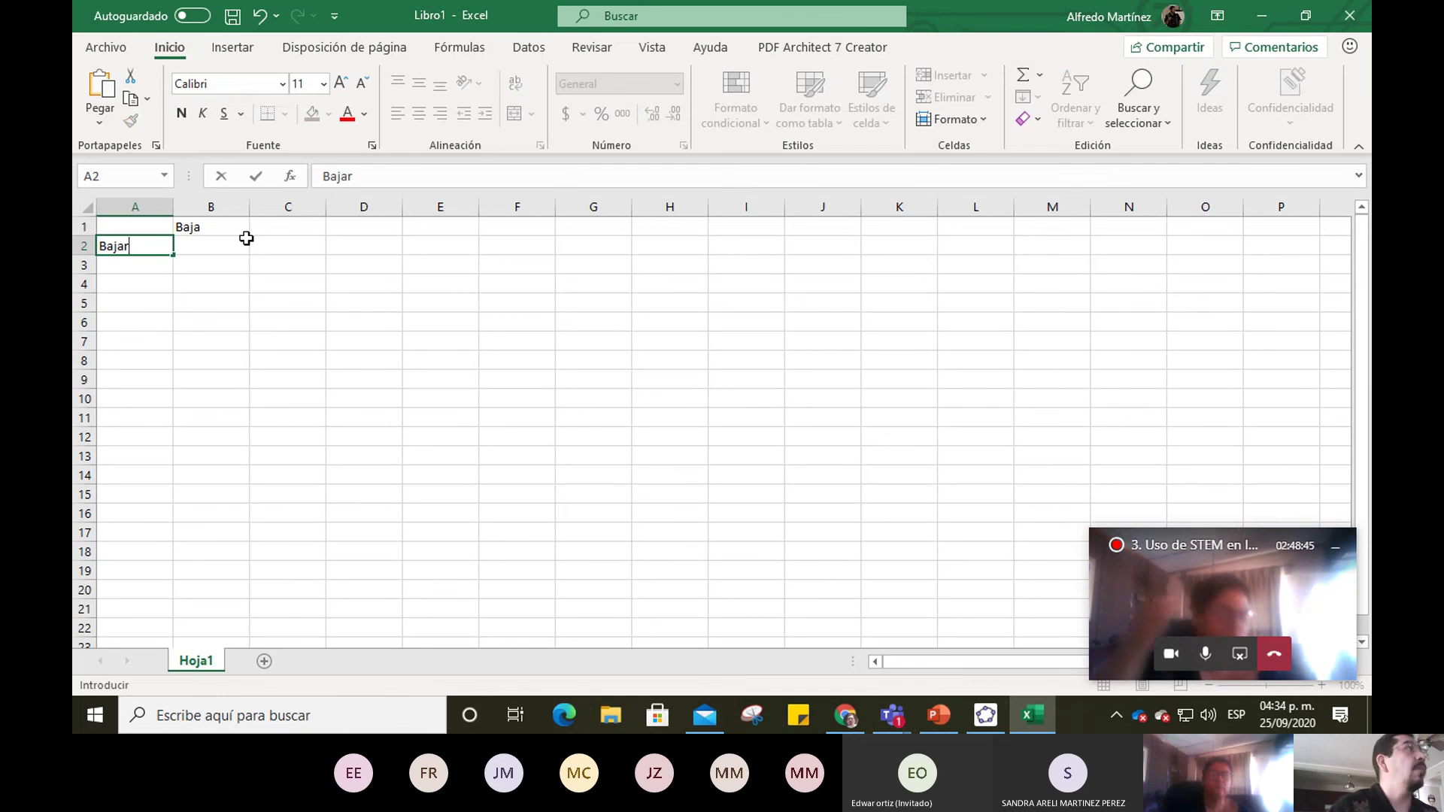
pyautogui.press('BackSpace')
pyautogui.press('BackSpace')
pyautogui.press('BackSpace')
pyautogui.press('BackSpace')
pyautogui.press('BackSpace')
pyautogui.write('eduar')
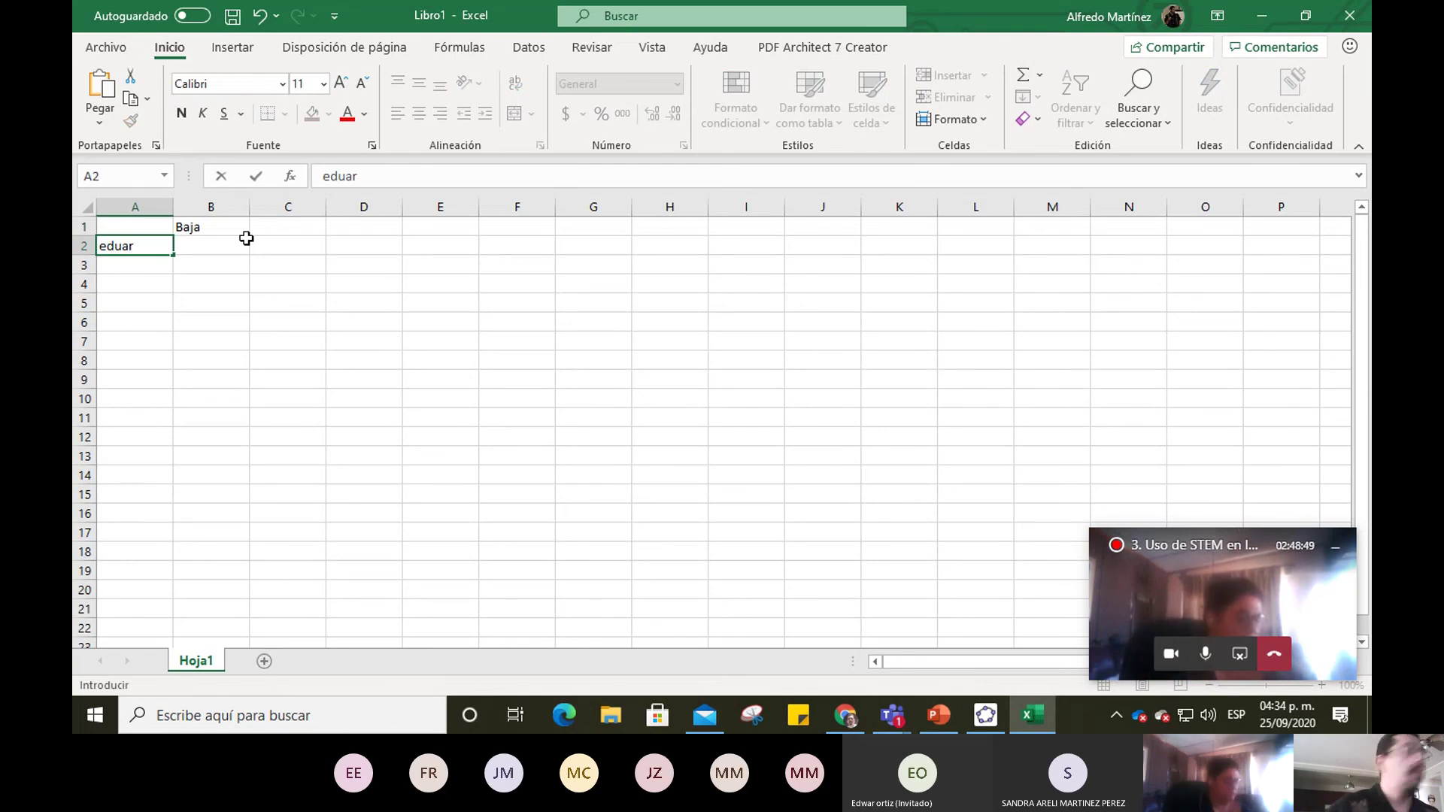
pyautogui.press('BackSpace')
pyautogui.press('BackSpace')
pyautogui.press('BackSpace')
pyautogui.press('BackSpace')
pyautogui.press('BackSpace')
pyautogui.write('Ed')
pyautogui.write('uiar')
pyautogui.press('BackSpace')
pyautogui.press('BackSpace')
pyautogui.press('BackSpace')
pyautogui.write('ar')
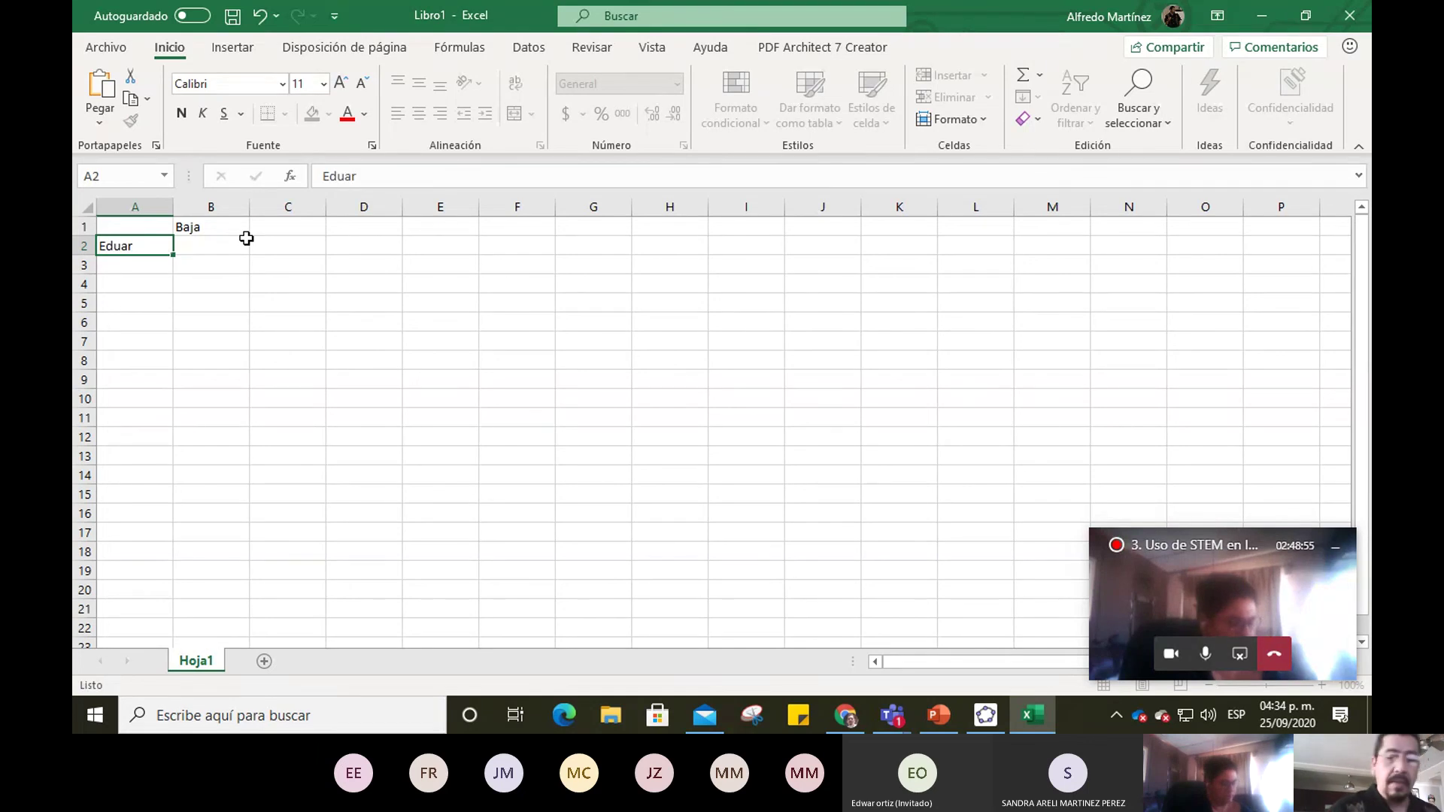
# Enter the heading "Alta" in cell C1, beside the "Baja" heading.
pyautogui.click(246, 238)
pyautogui.press('Right')
pyautogui.write('Alta')
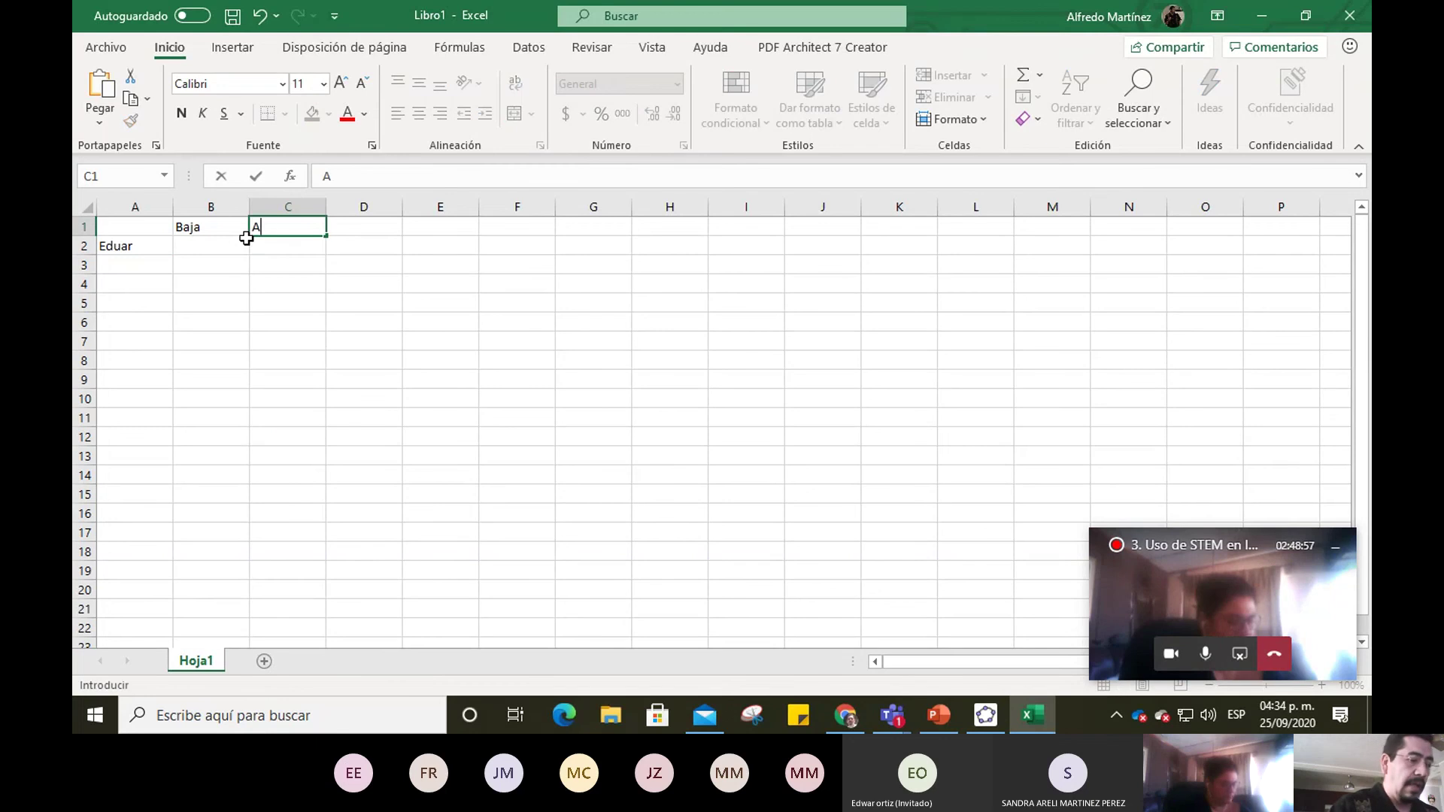
pyautogui.click(246, 238)
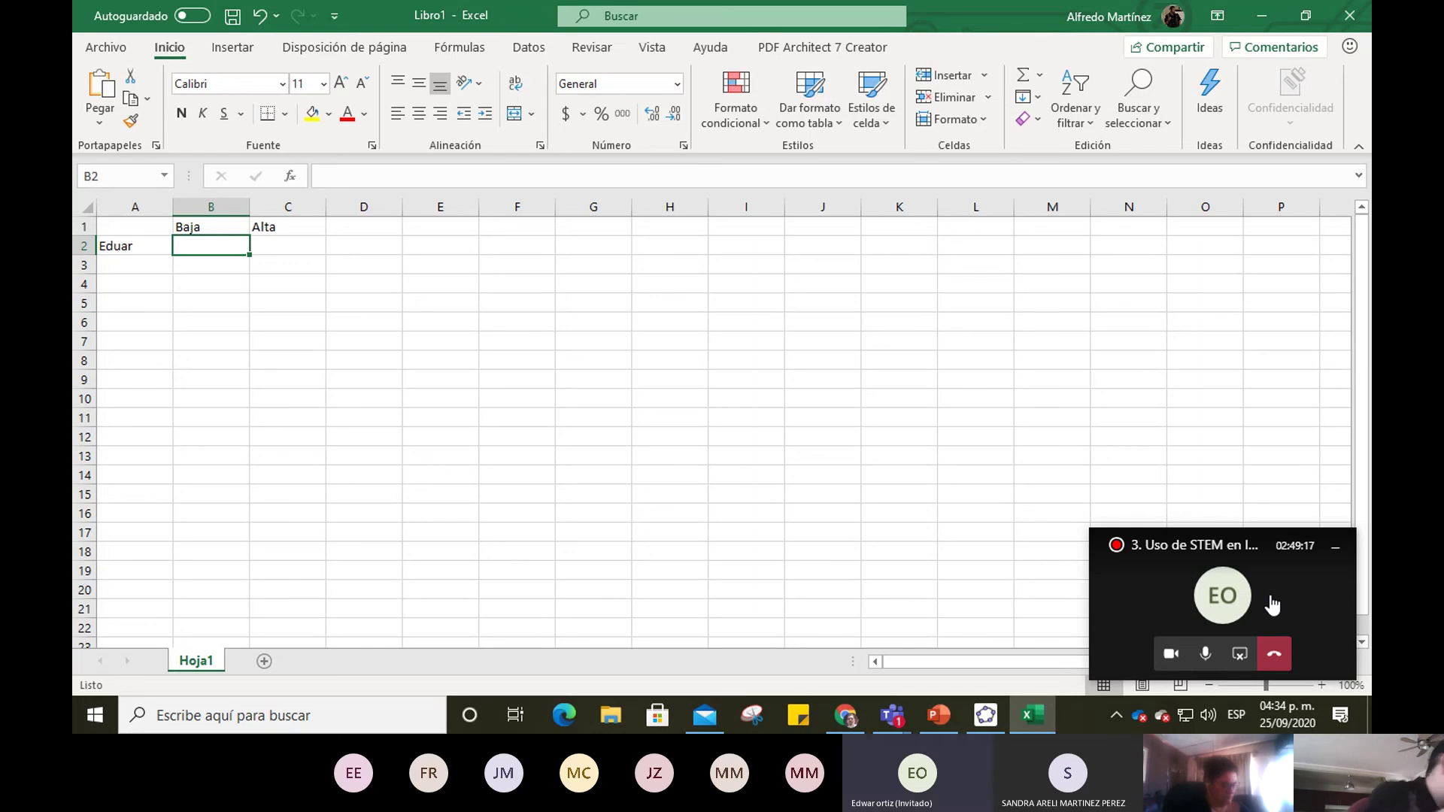
# Add a second participant row with 5 in cell B3 and the participant's name in cell A3.
pyautogui.press('Down')
pyautogui.press('Left')
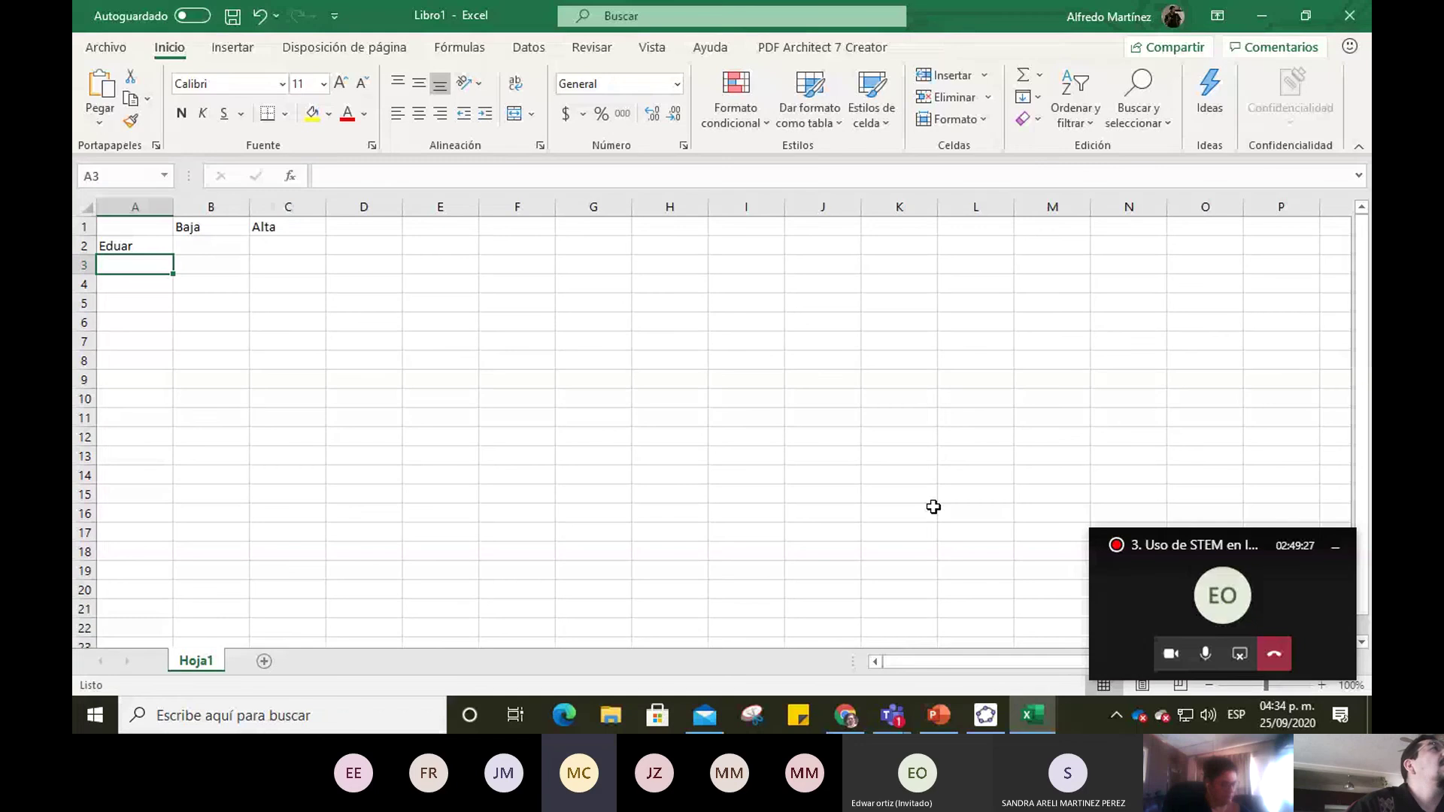
pyautogui.click(192, 267)
pyautogui.write('5')
pyautogui.press('Left')
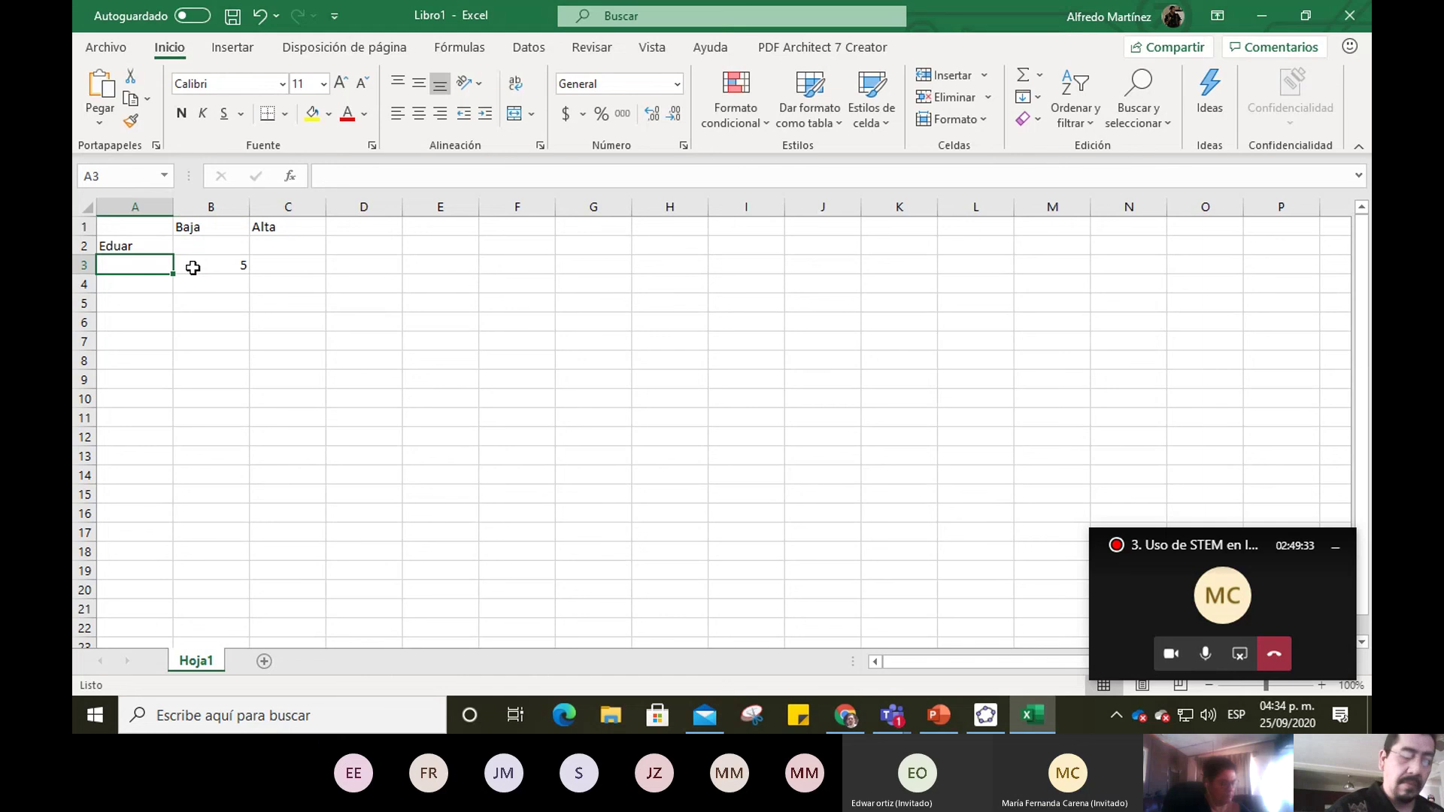
pyautogui.write('Fernanda')
pyautogui.press('Right')
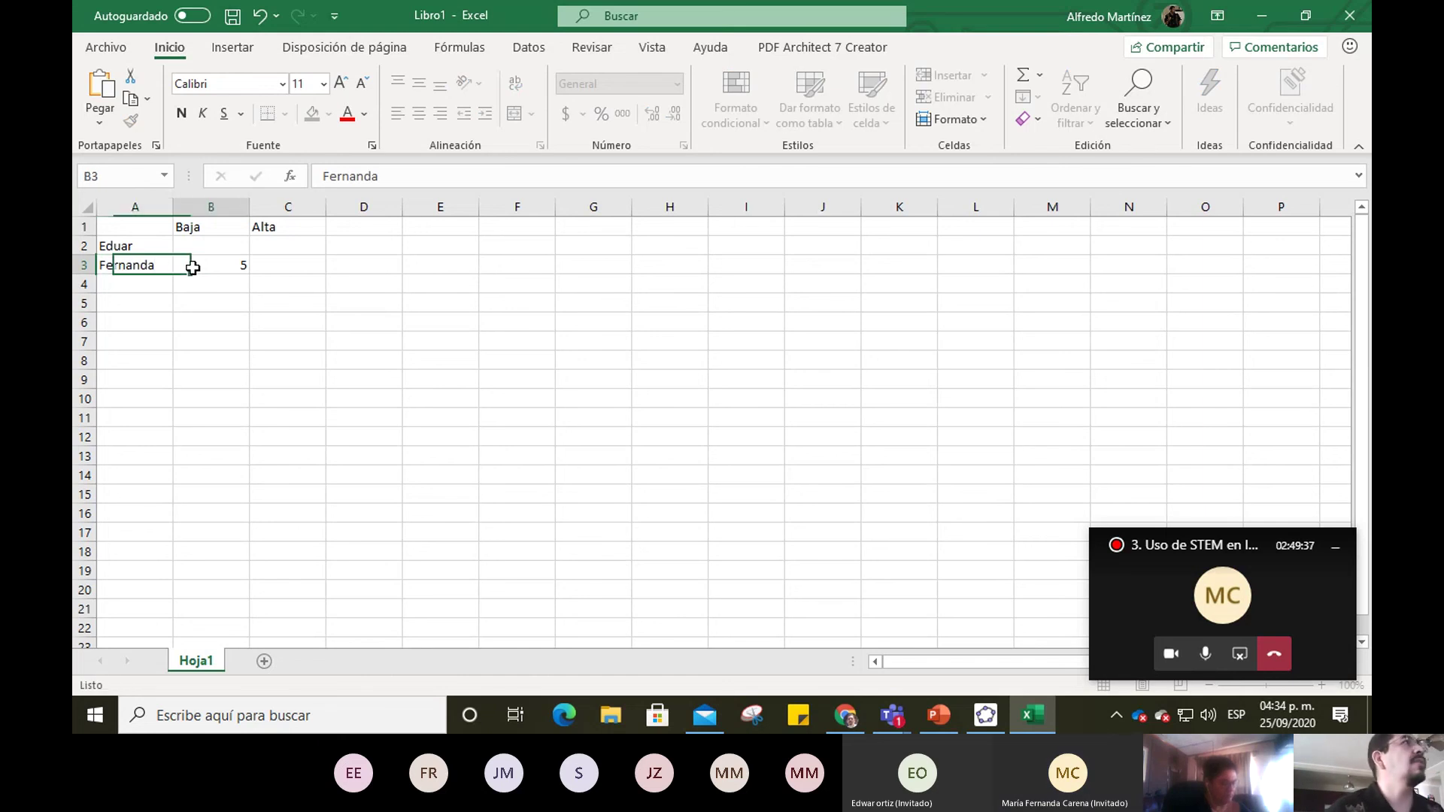
# Add the unit Hz to both column headings so they read "Baja Hz" and "Alta Hz".
pyautogui.press('Up')
pyautogui.press('Up')
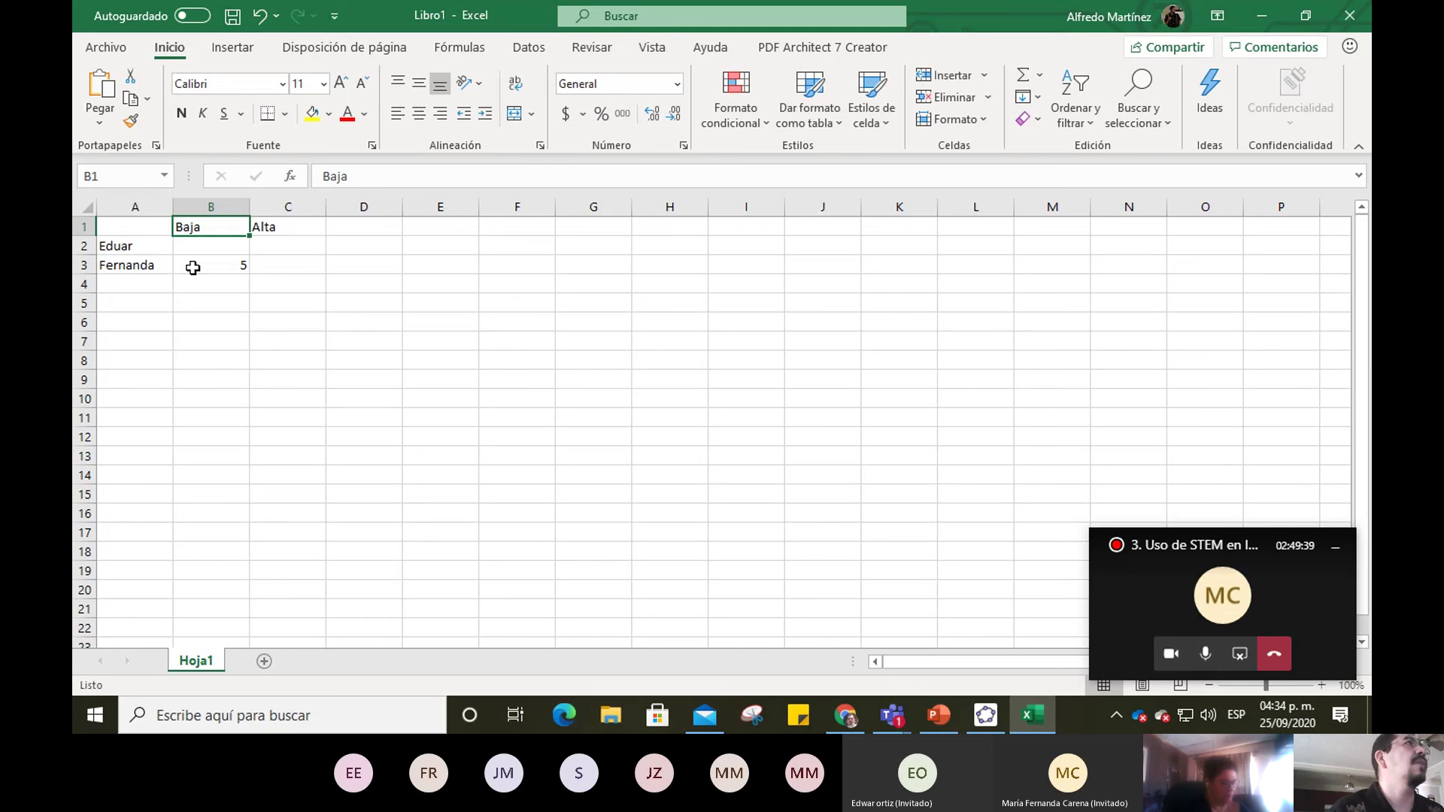
pyautogui.click(404, 175)
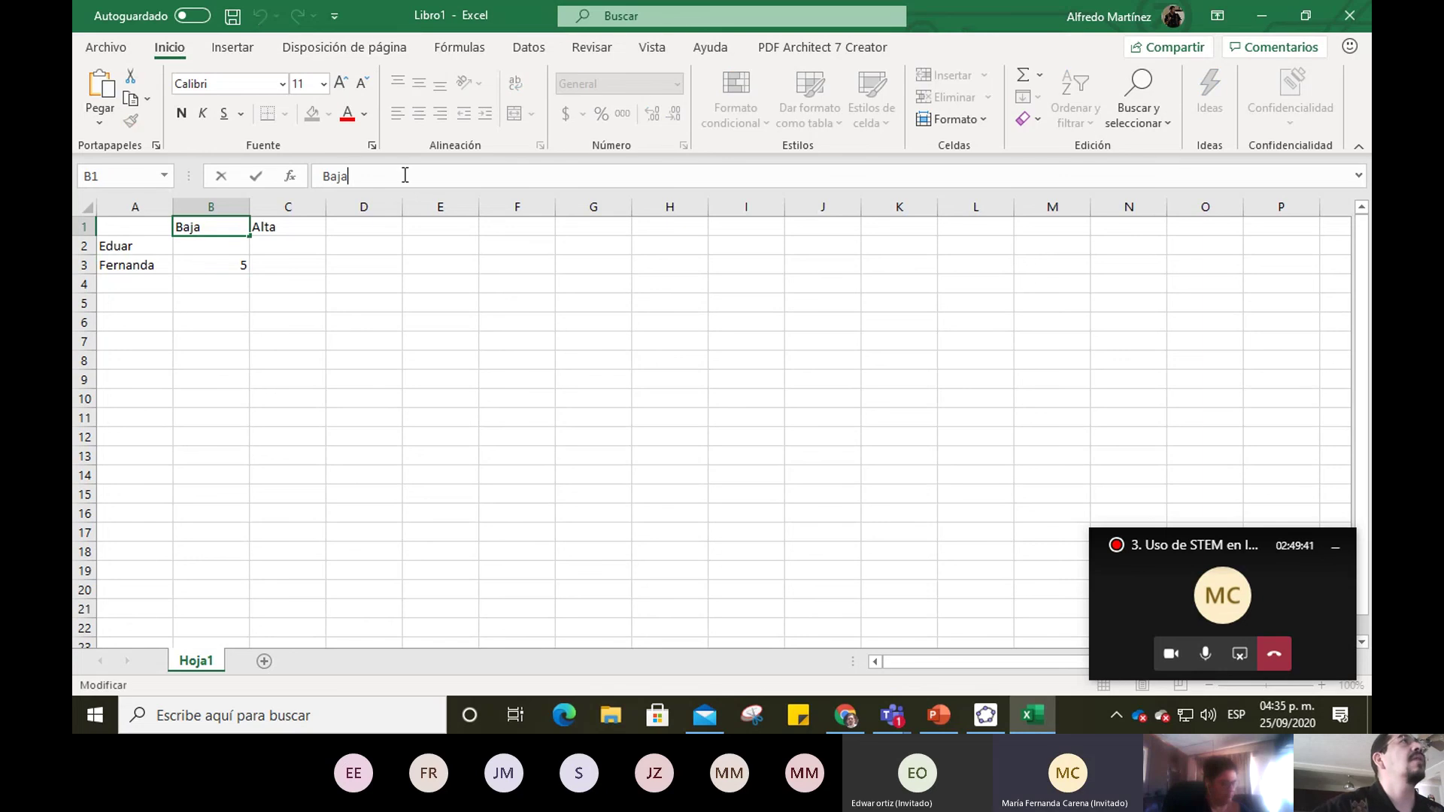
pyautogui.write('Hz')
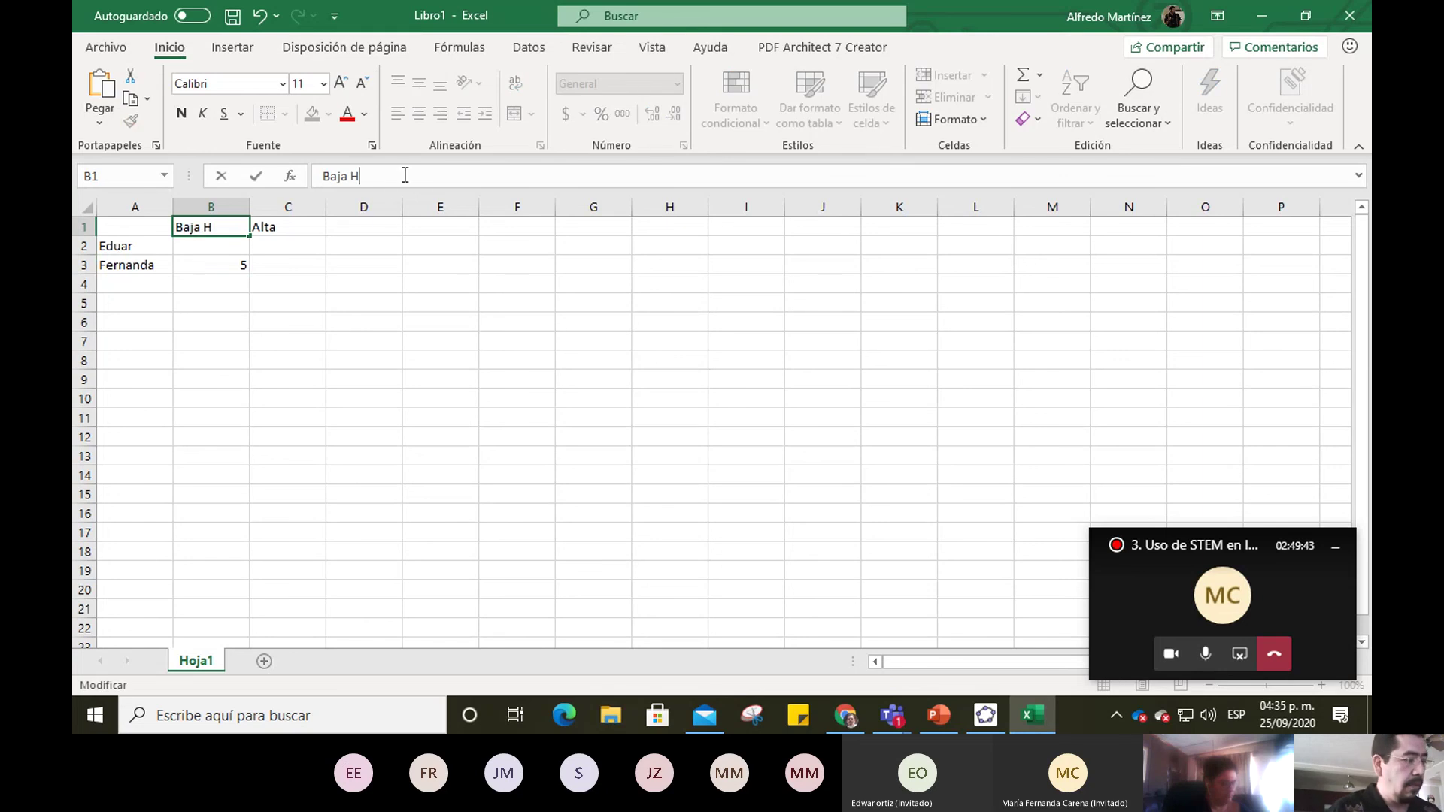
pyautogui.press('Return')
pyautogui.press('Right')
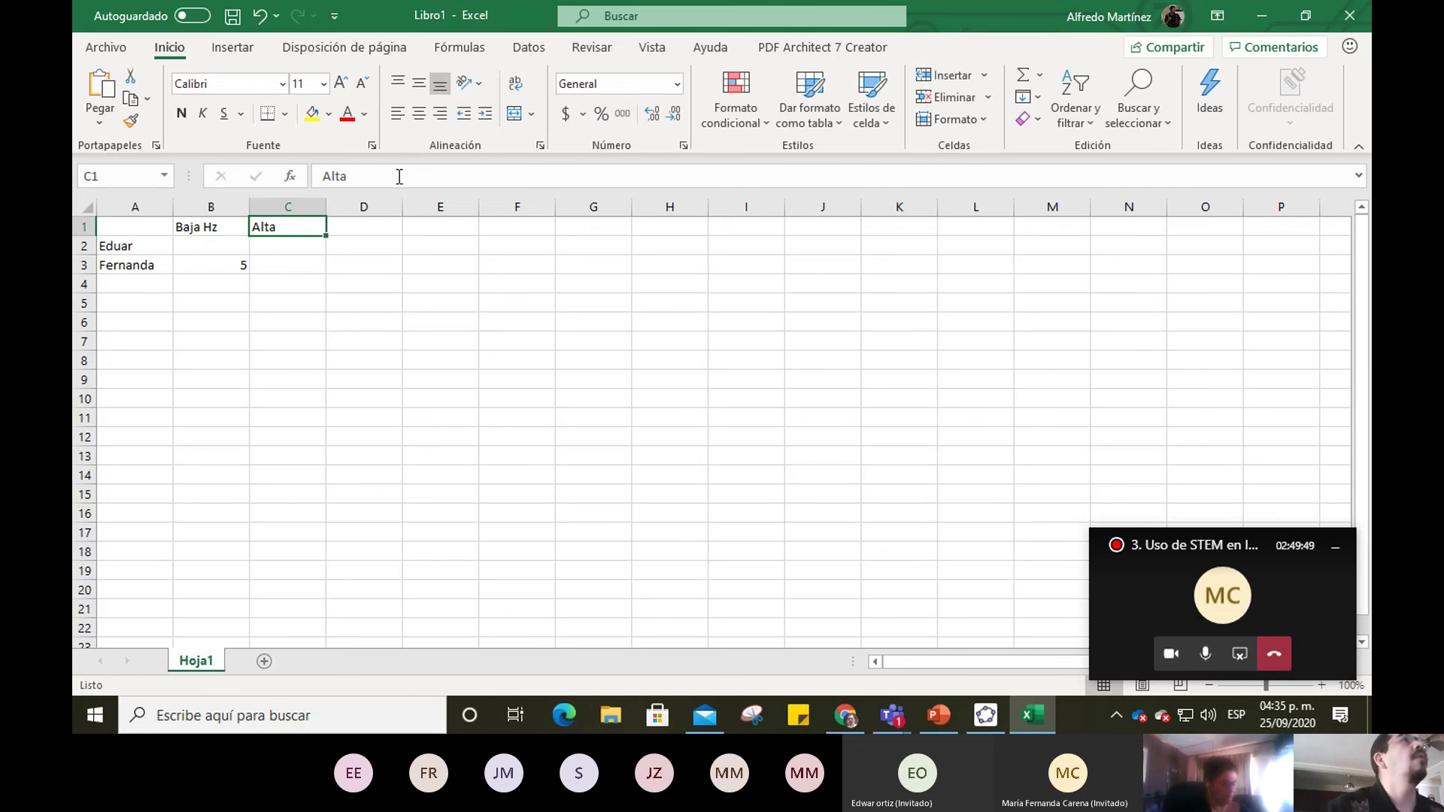
pyautogui.click(405, 174)
pyautogui.write('Hz')
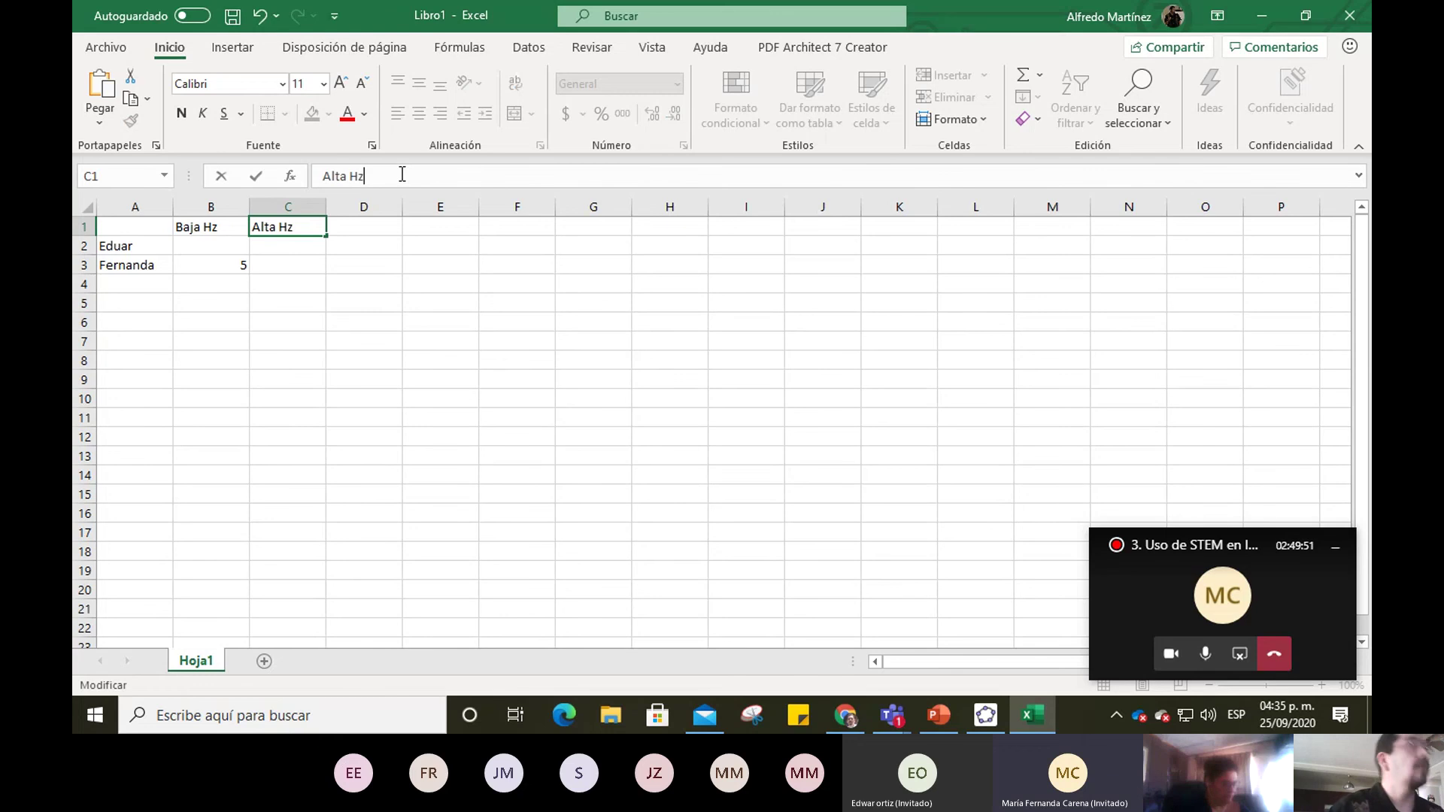
pyautogui.press('Return')
# Set the second participant's low-frequency value in cell B3 to 0.5.
pyautogui.press('Down')
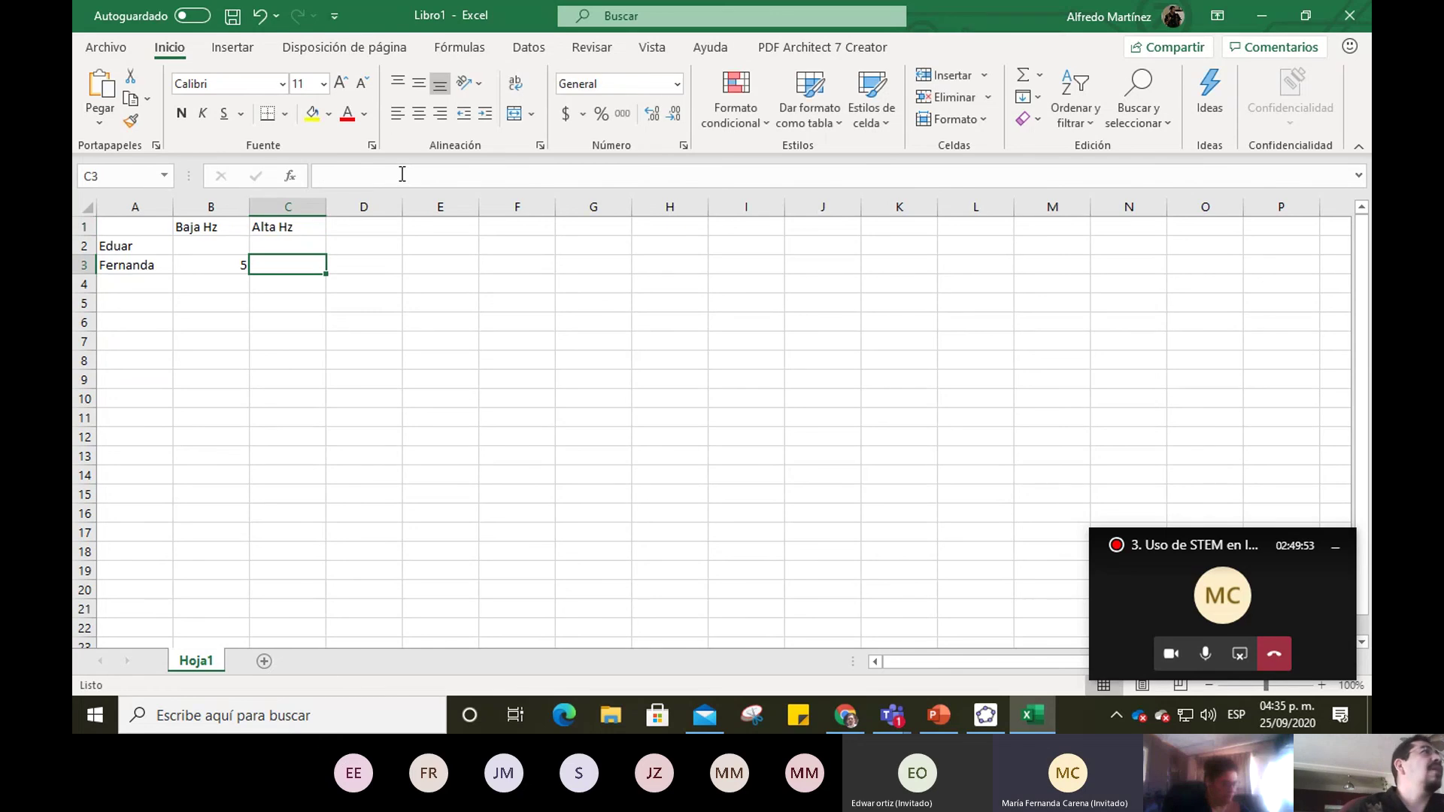
pyautogui.press('Left')
pyautogui.press('Down')
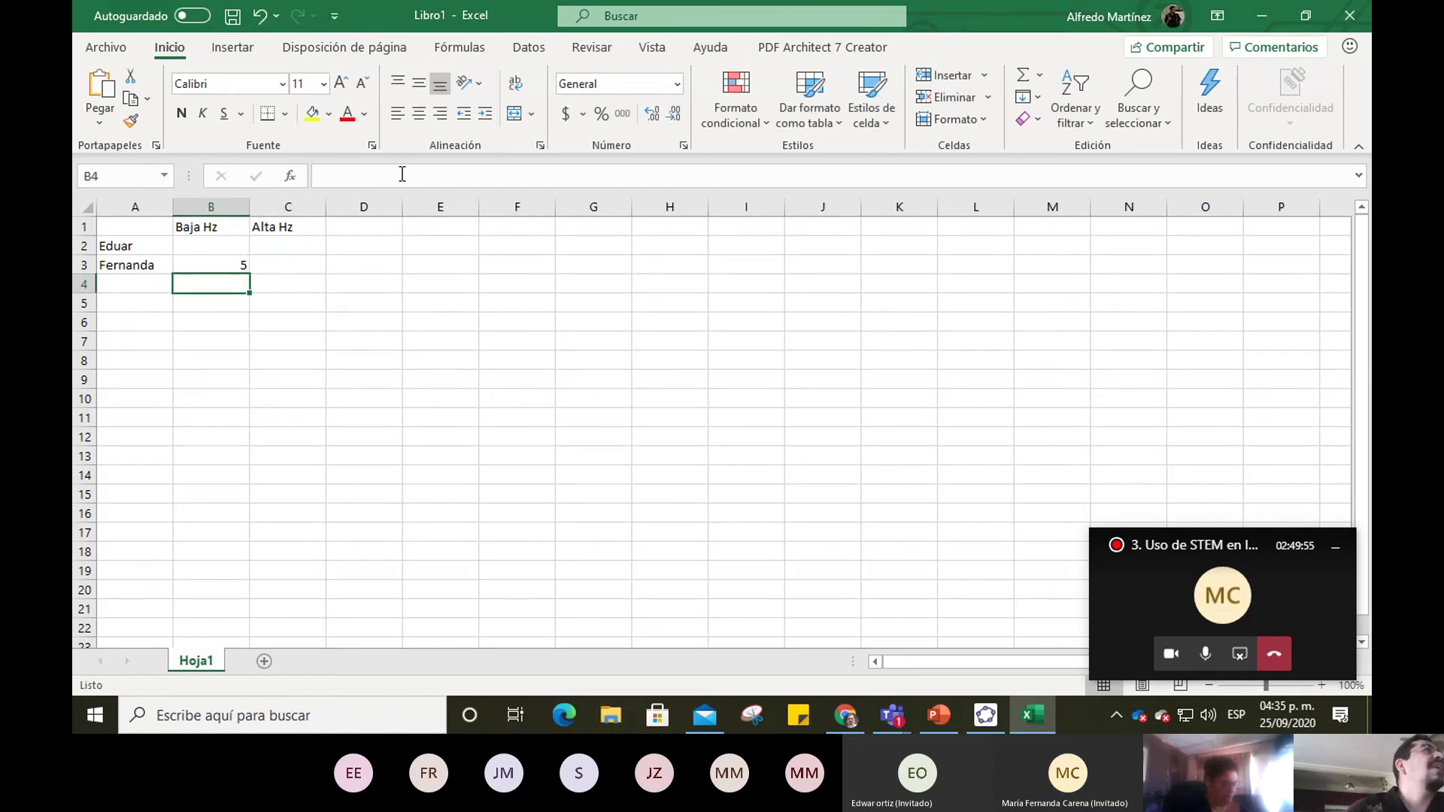
pyautogui.press('Left')
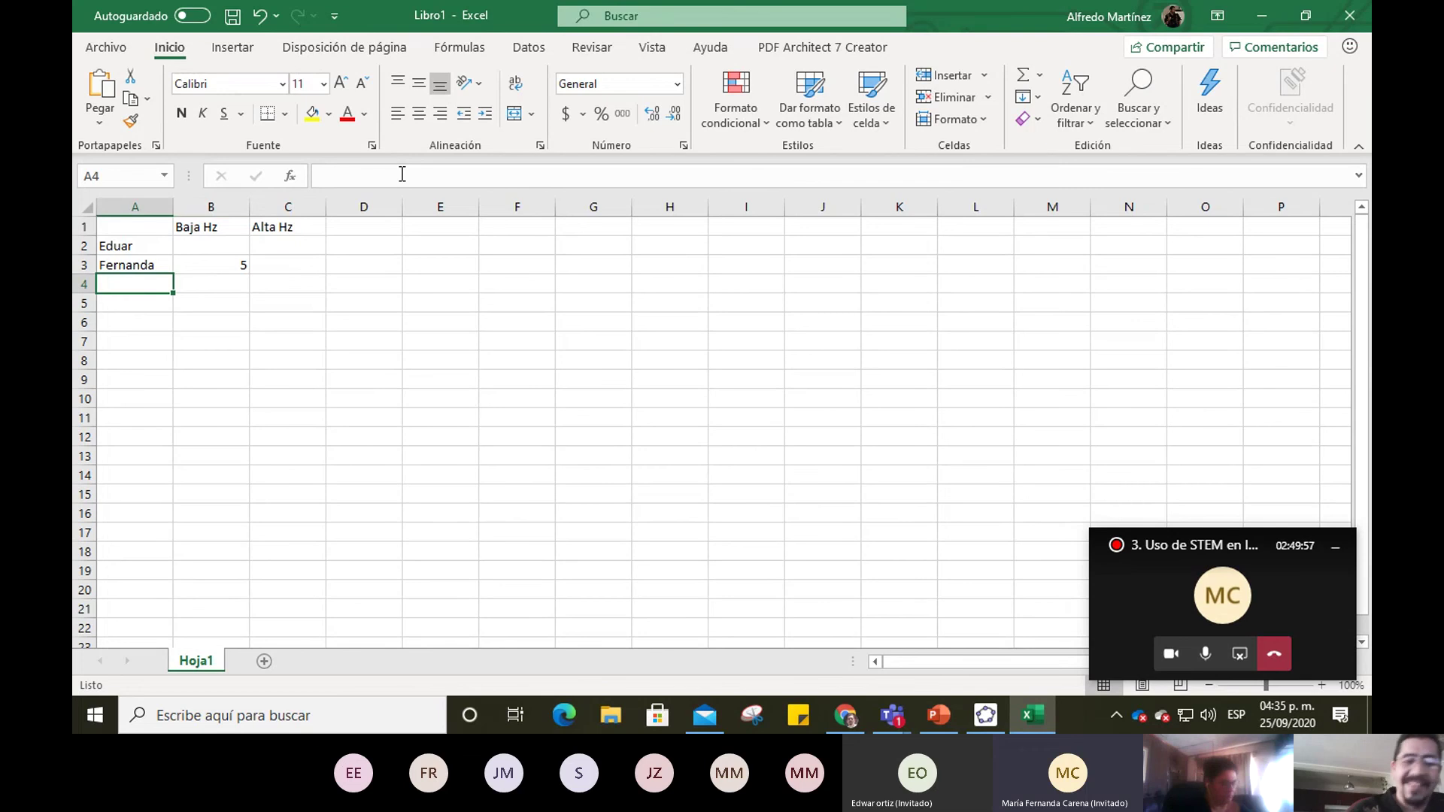
pyautogui.press('Up')
pyautogui.press('Right')
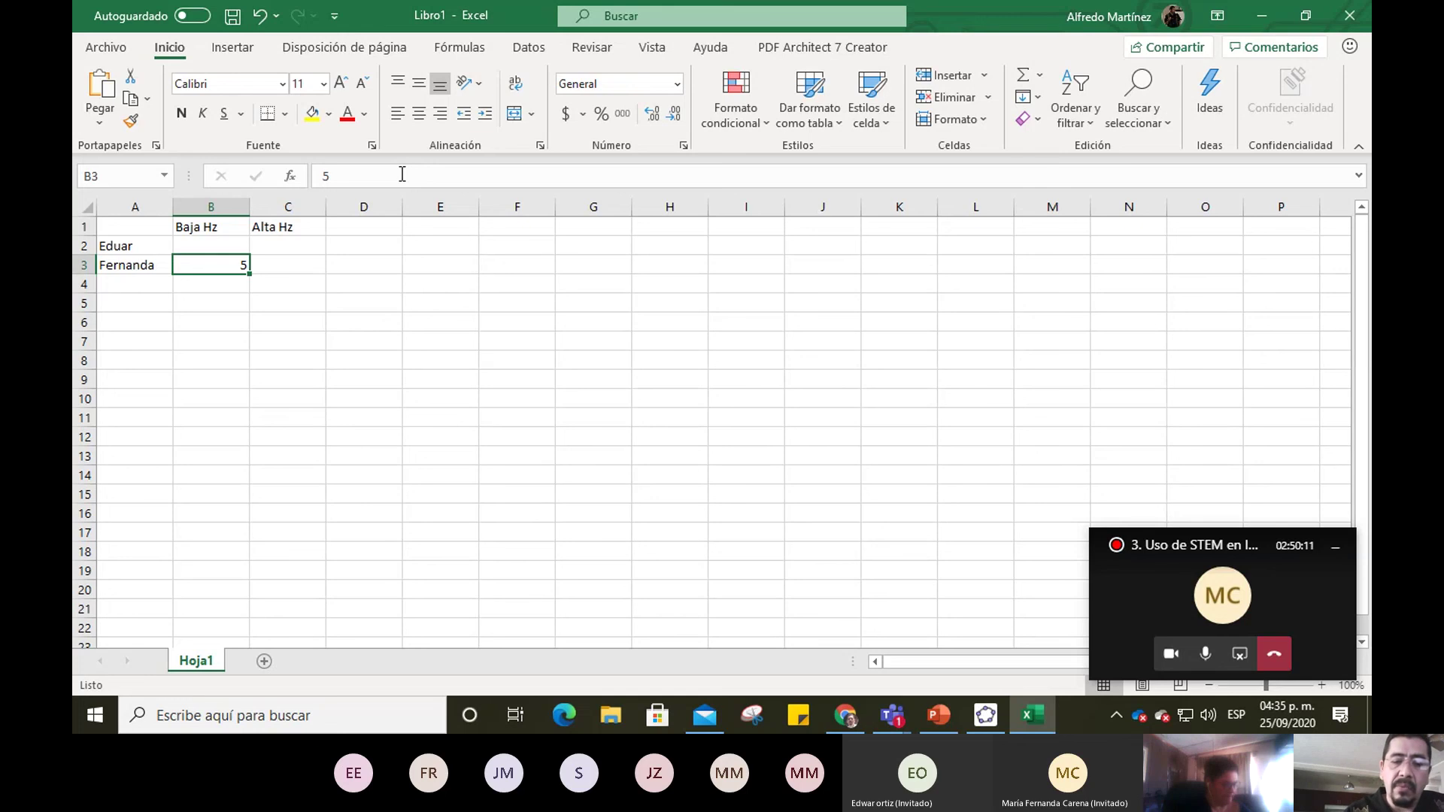
pyautogui.write('0.5')
pyautogui.press('Return')
pyautogui.press('Up')
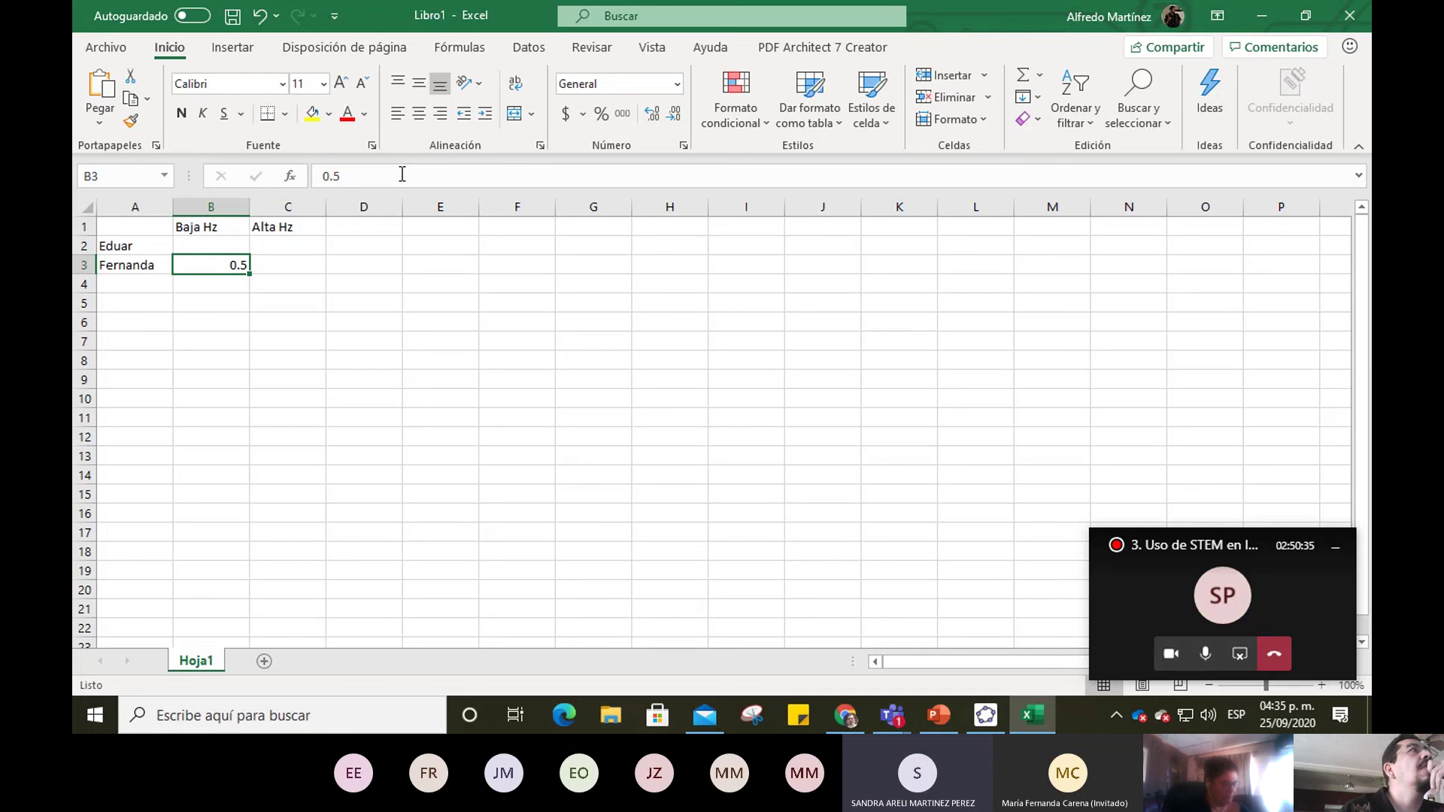
# Enter 0.000000001 as the third participant's low-frequency value in cell B4.
pyautogui.press('Return')
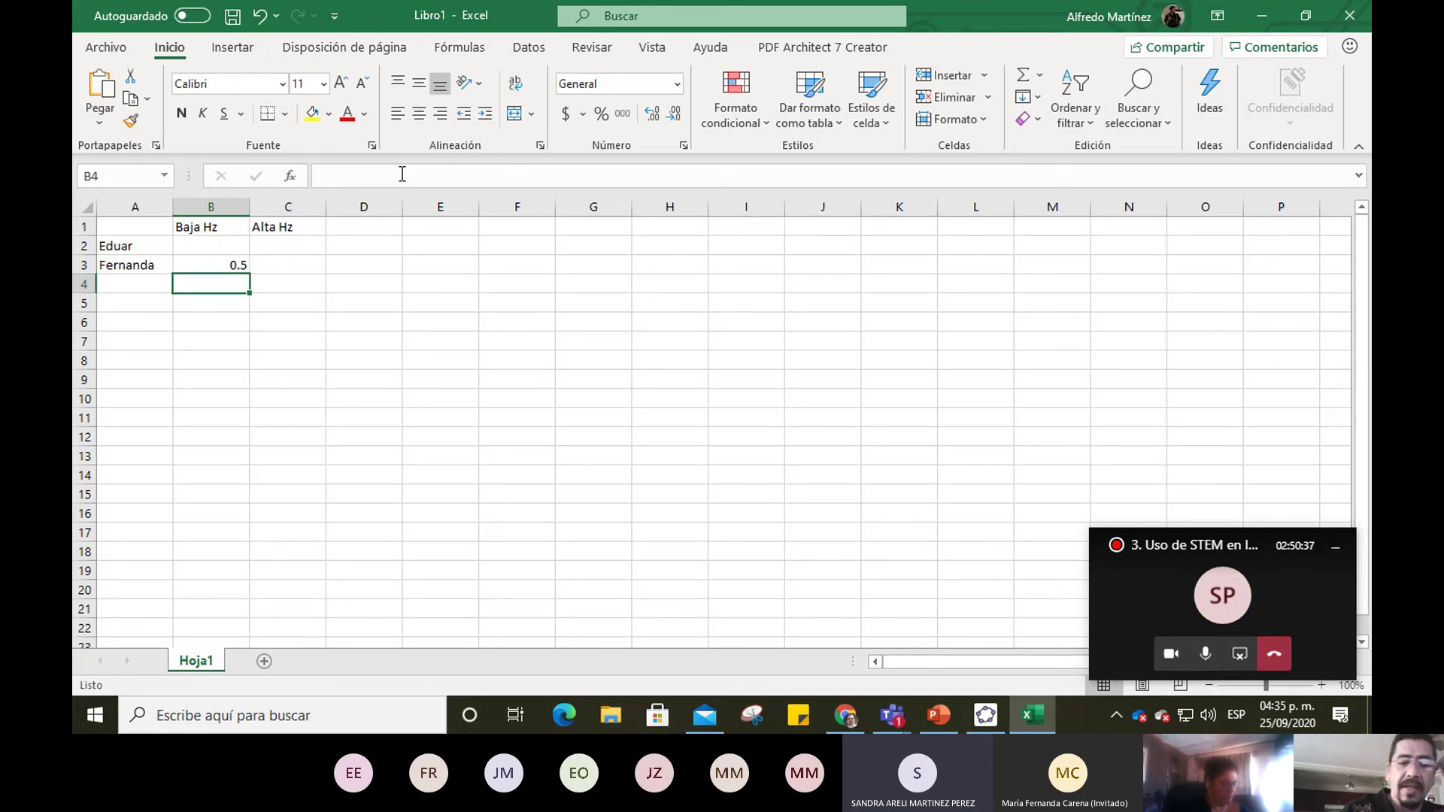
pyautogui.write('0.0')
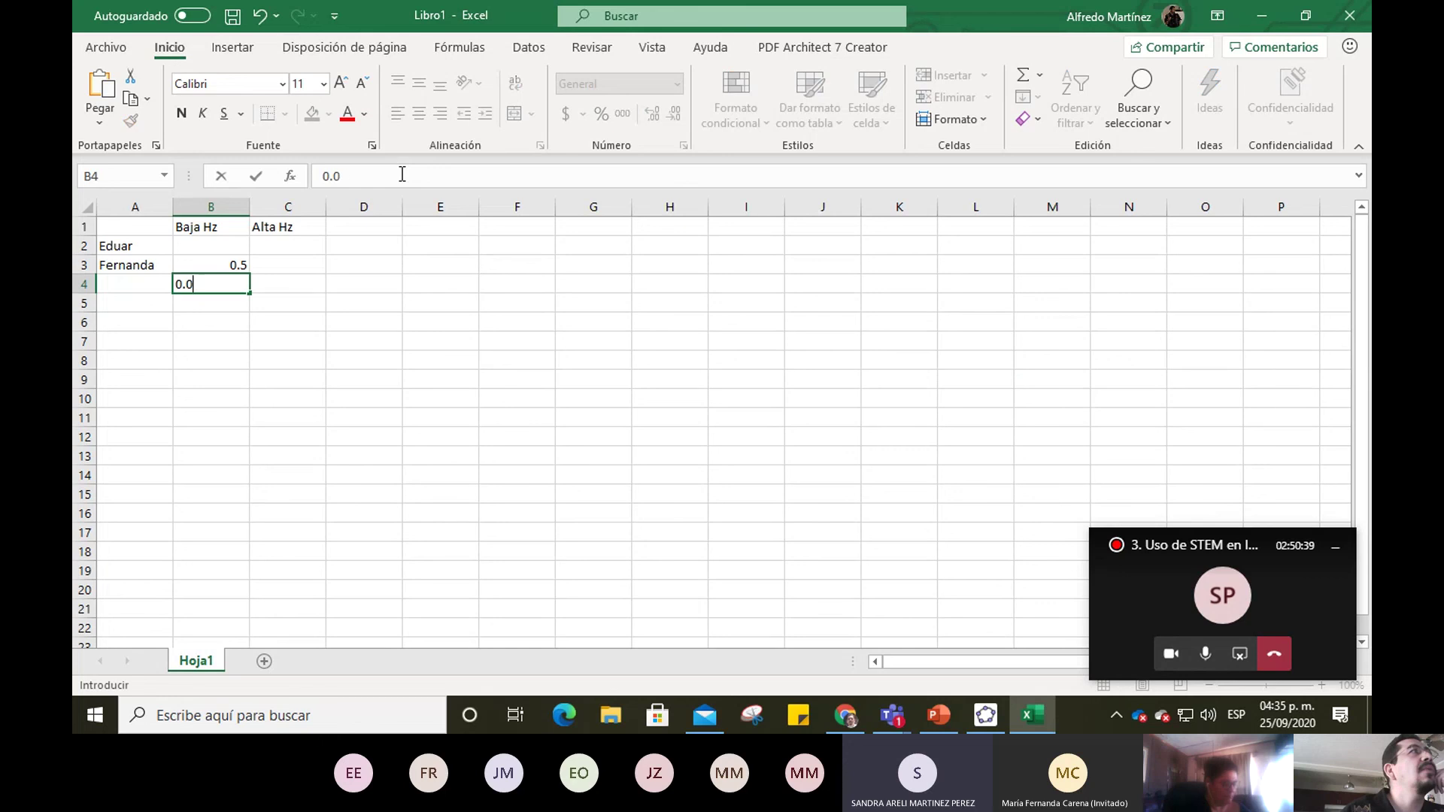
pyautogui.write('0000000')
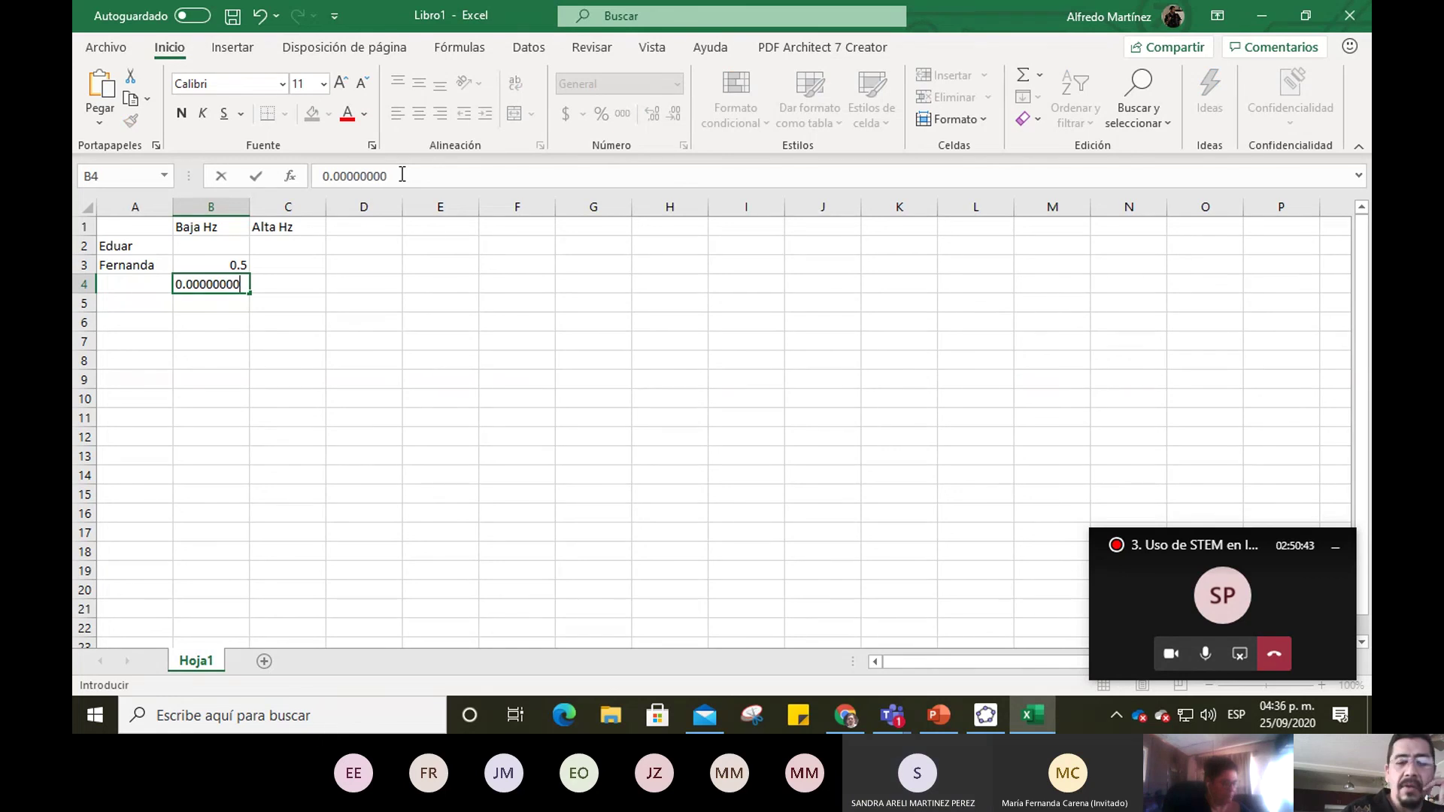
pyautogui.write('1')
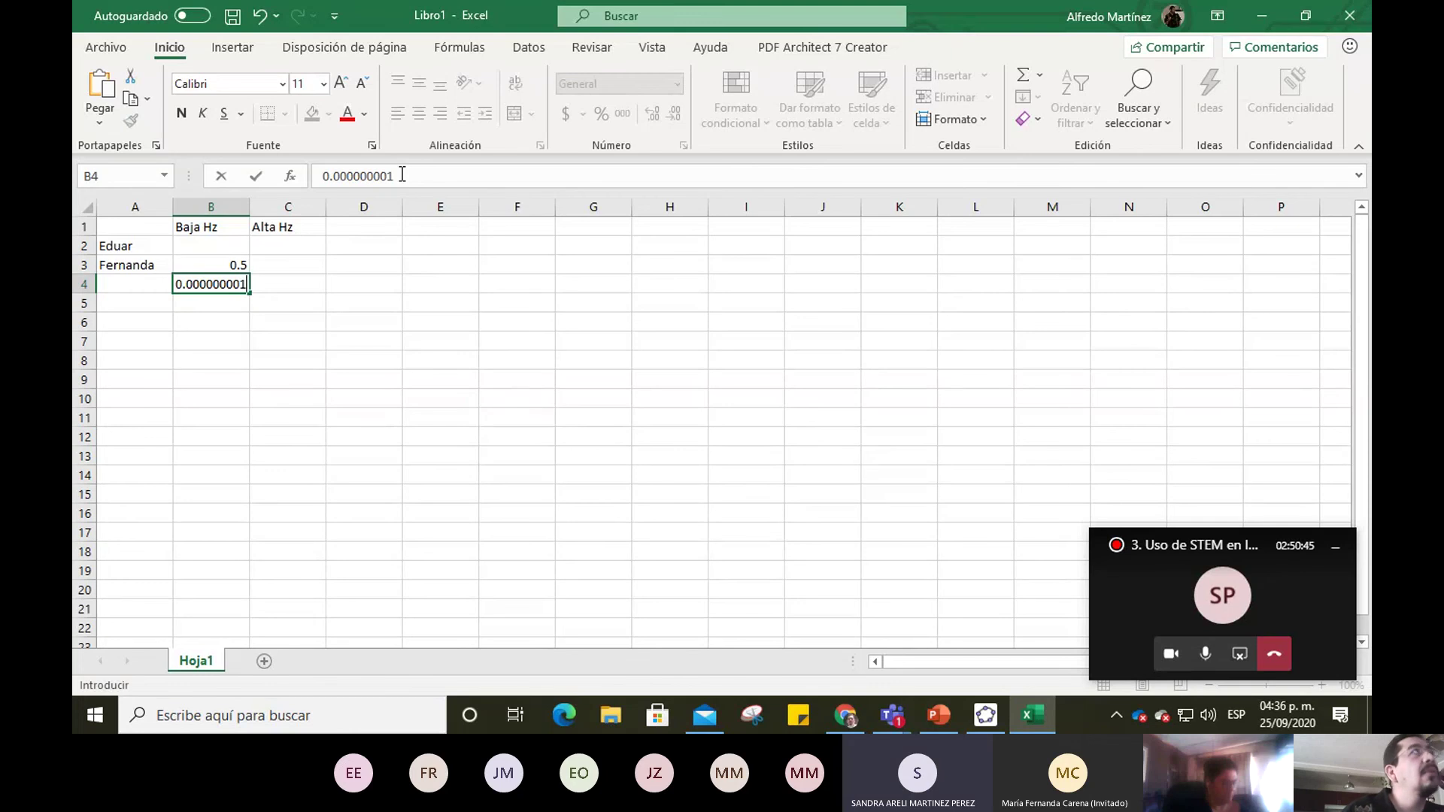
pyautogui.press('Return')
# Enter the third participant's name in cell A4, next to the 0.000000001 value.
pyautogui.press('Up')
pyautogui.press('Left')
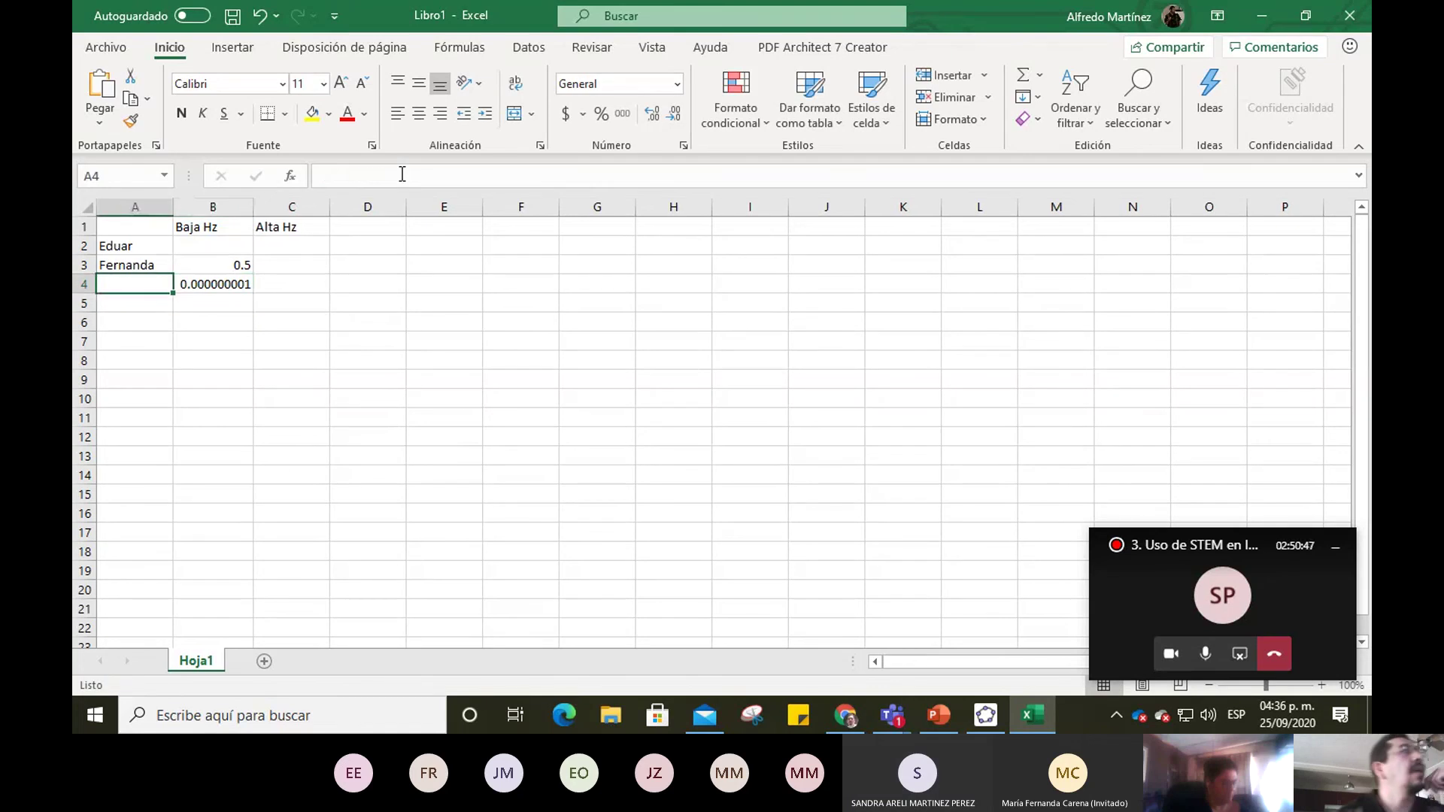
pyautogui.write('Are')
pyautogui.write('li')
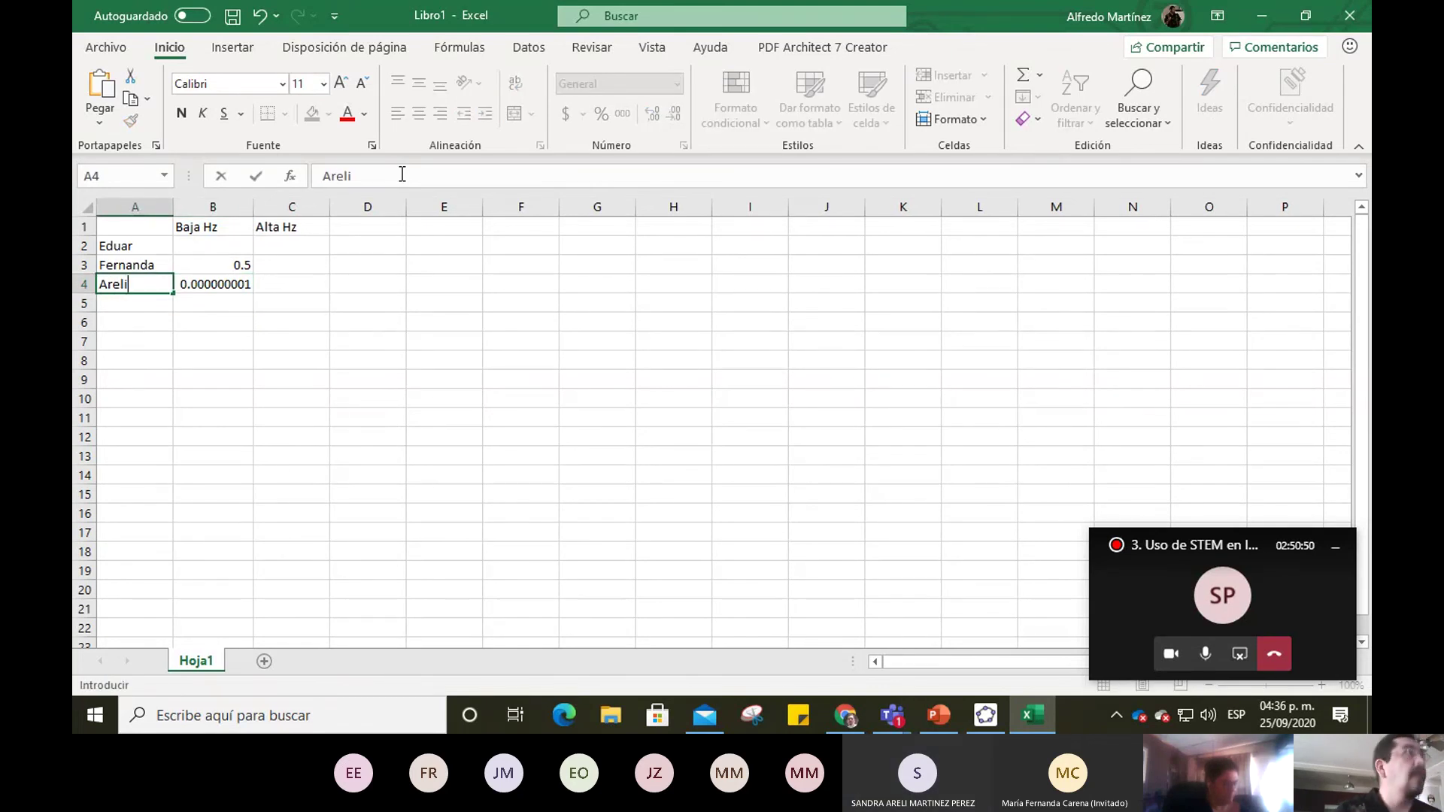
pyautogui.press('Up')
pyautogui.press('Right')
pyautogui.press('Down')
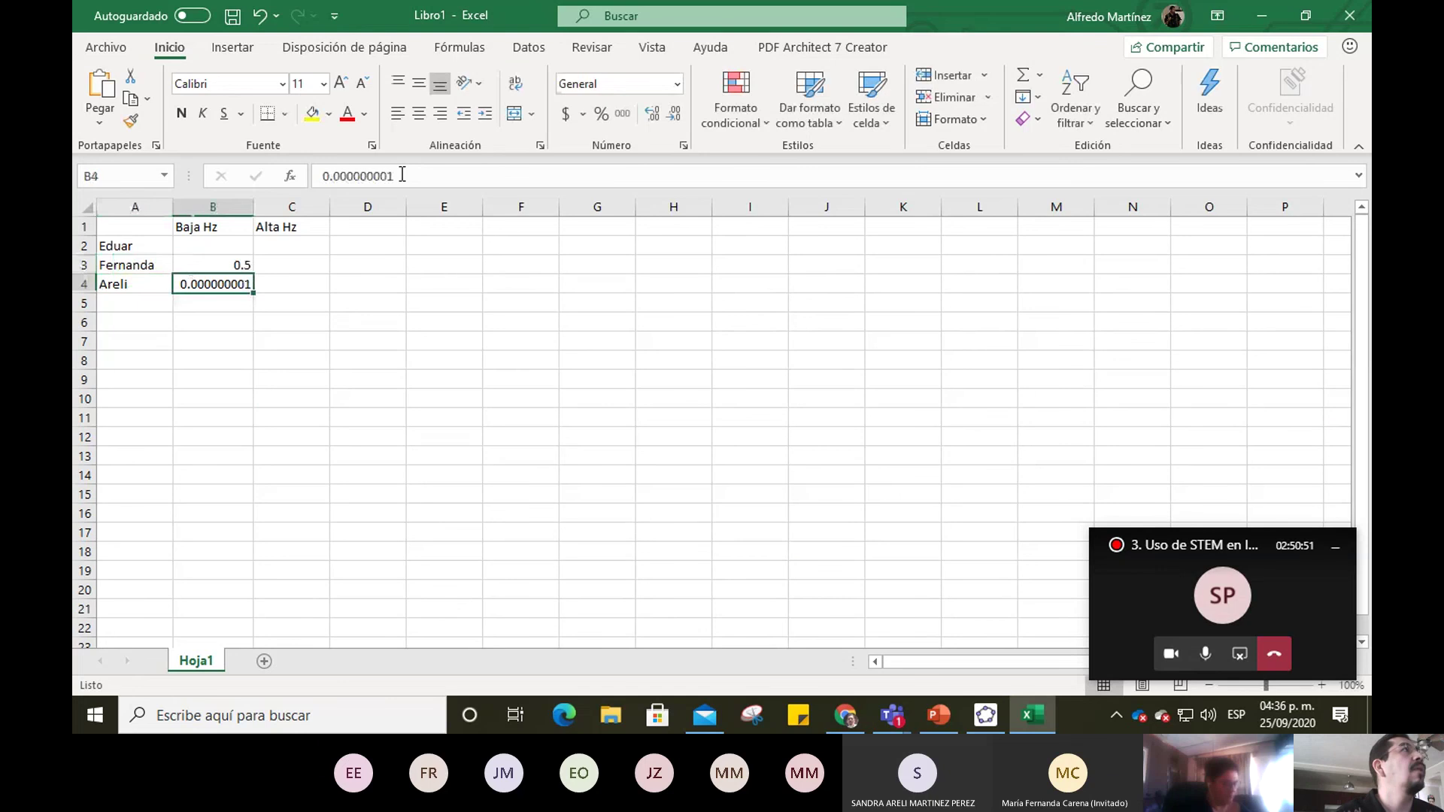
pyautogui.press('Right')
pyautogui.press('Left')
pyautogui.press('Up')
pyautogui.press('Down')
pyautogui.press('Left')
pyautogui.press('Down')
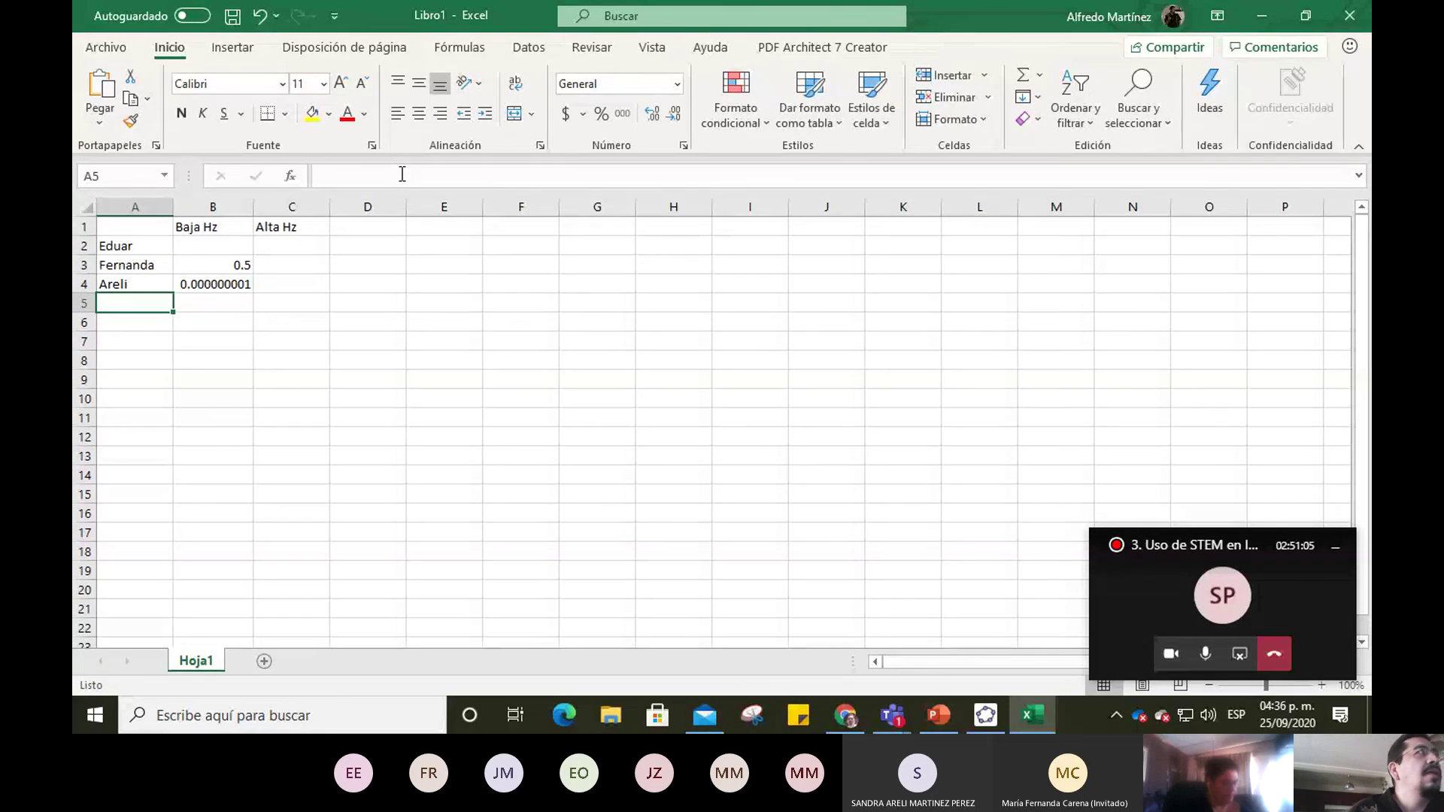
pyautogui.press('Up')
pyautogui.press('Down')
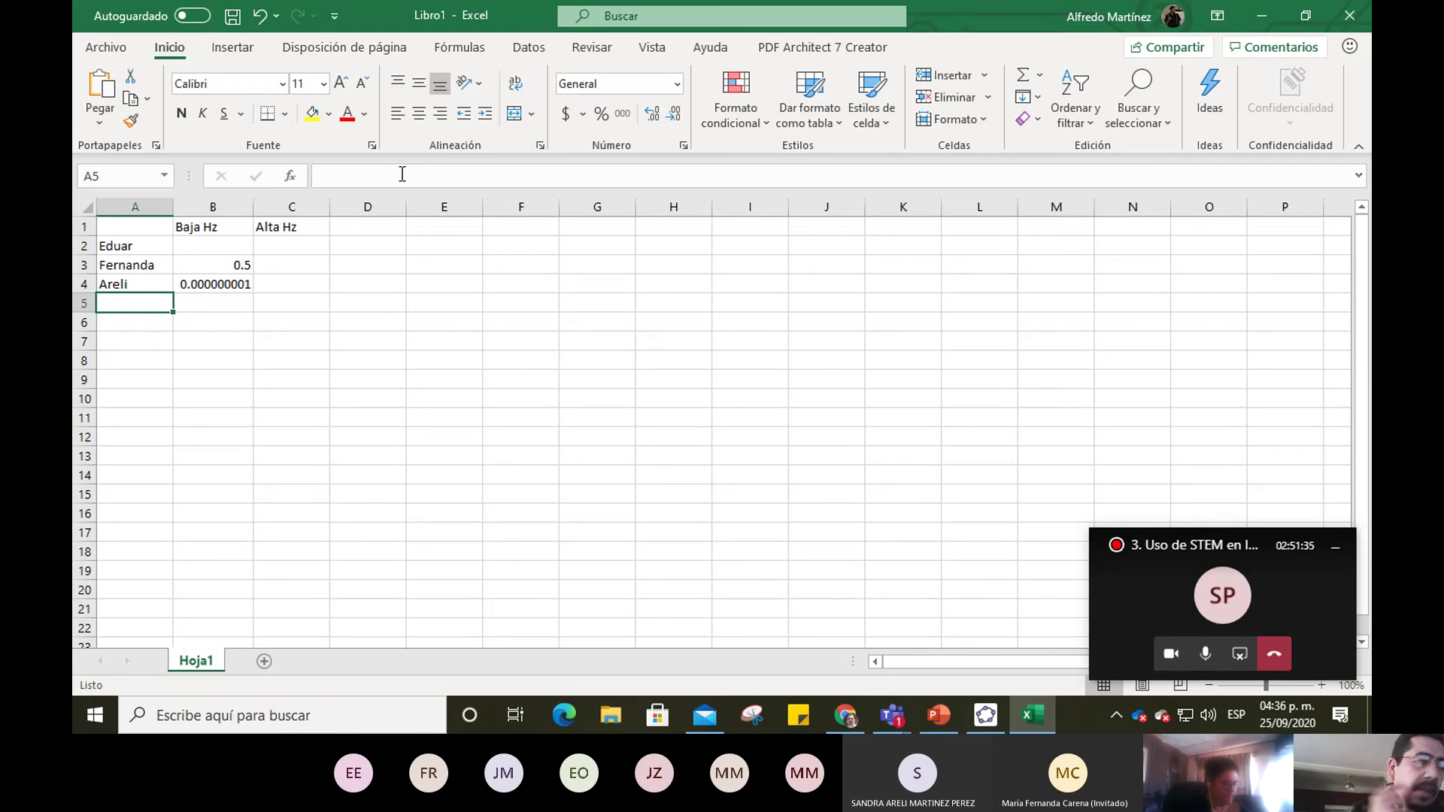
# Enter 10000 as the second participant's high-frequency value in cell C3.
pyautogui.press('Up')
pyautogui.press('Up')
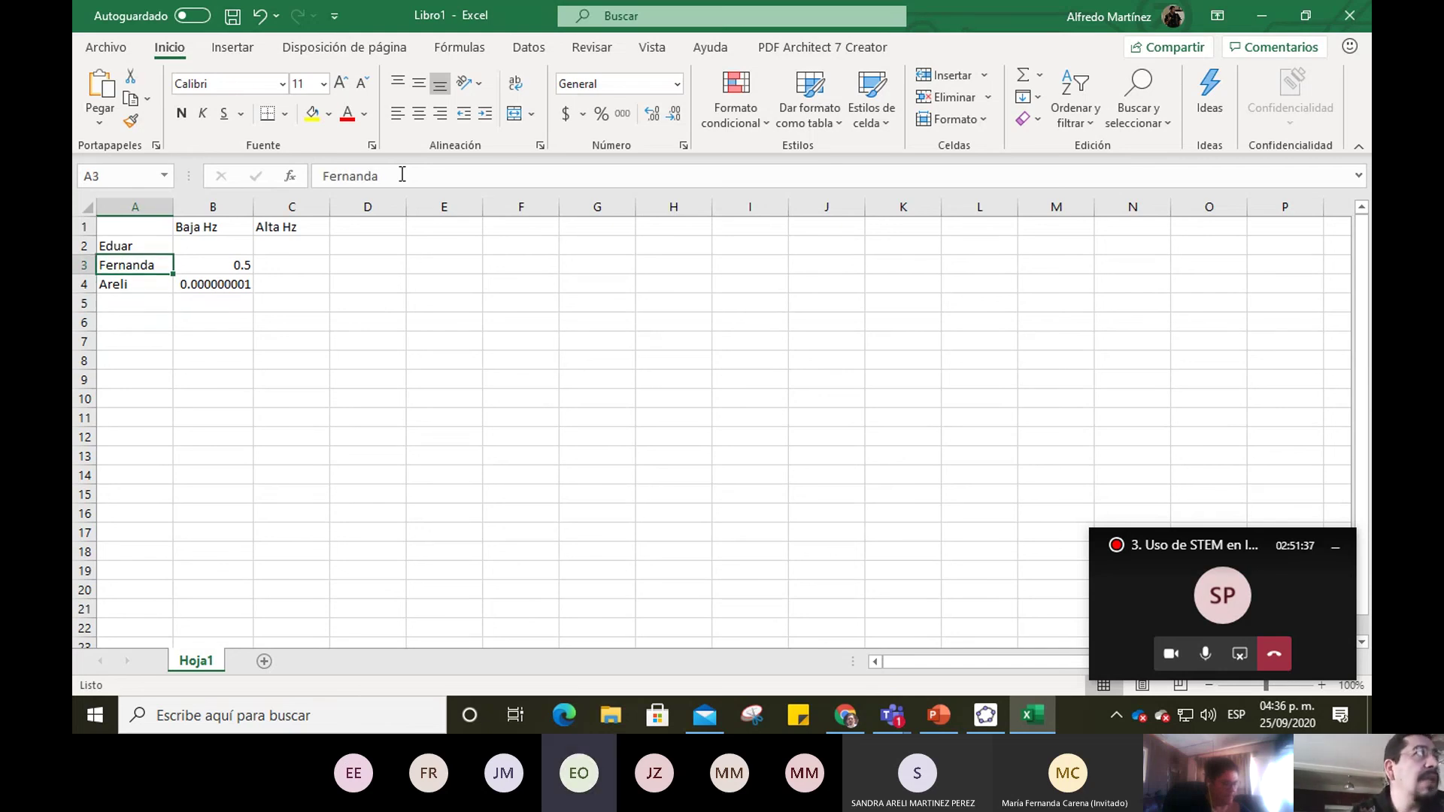
pyautogui.press('Right')
pyautogui.press('Right')
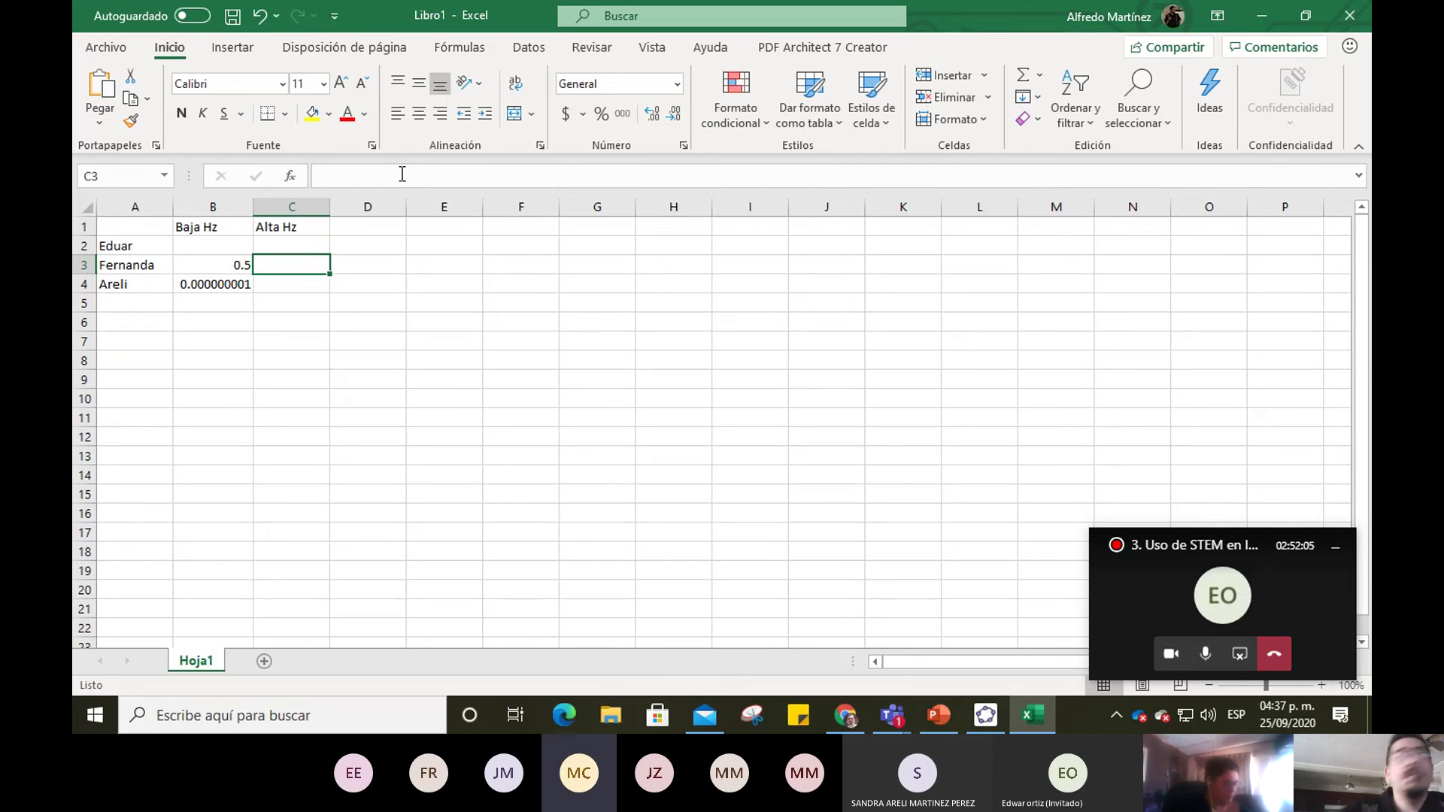
pyautogui.write('10000')
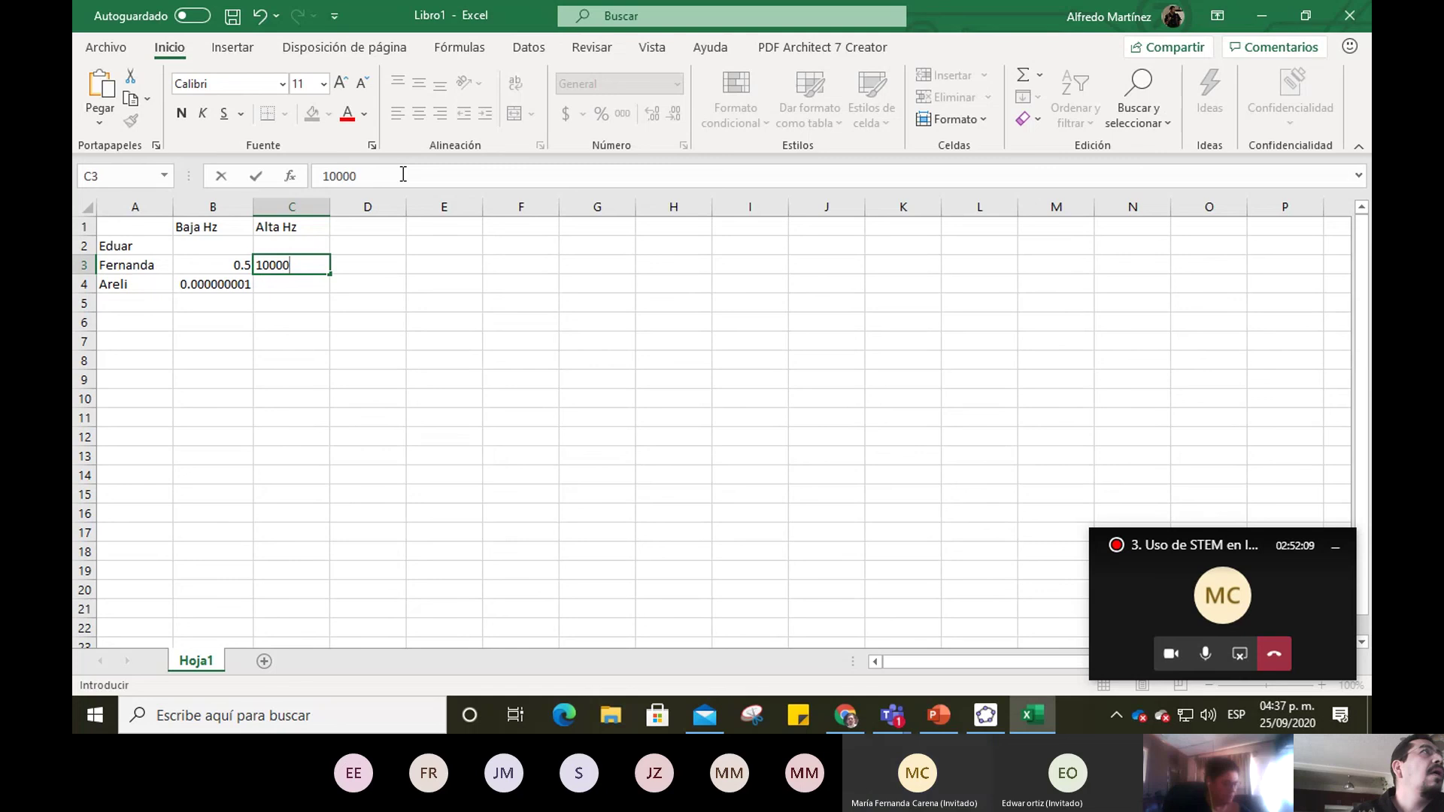
pyautogui.press('Return')
pyautogui.press('Up')
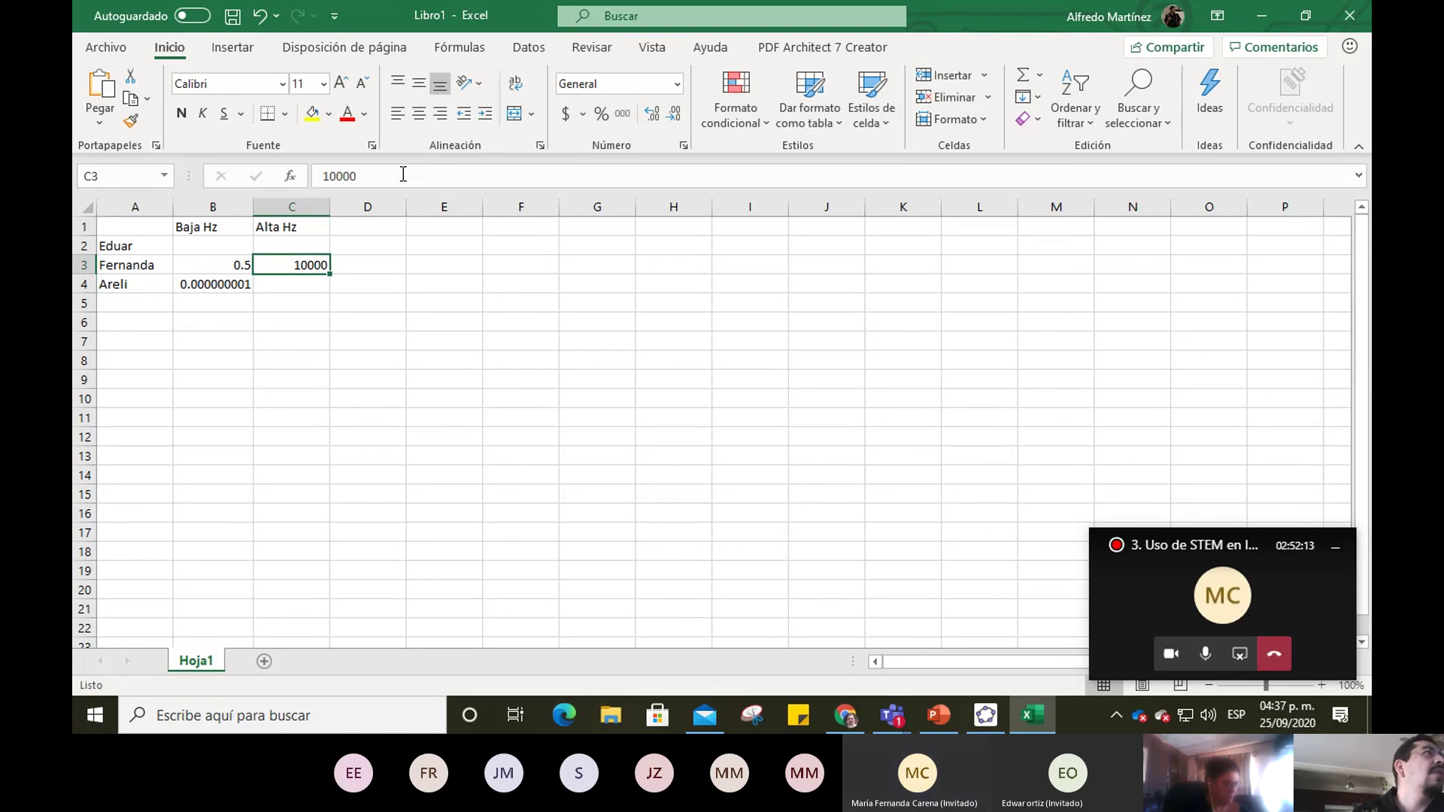
pyautogui.press('Down')
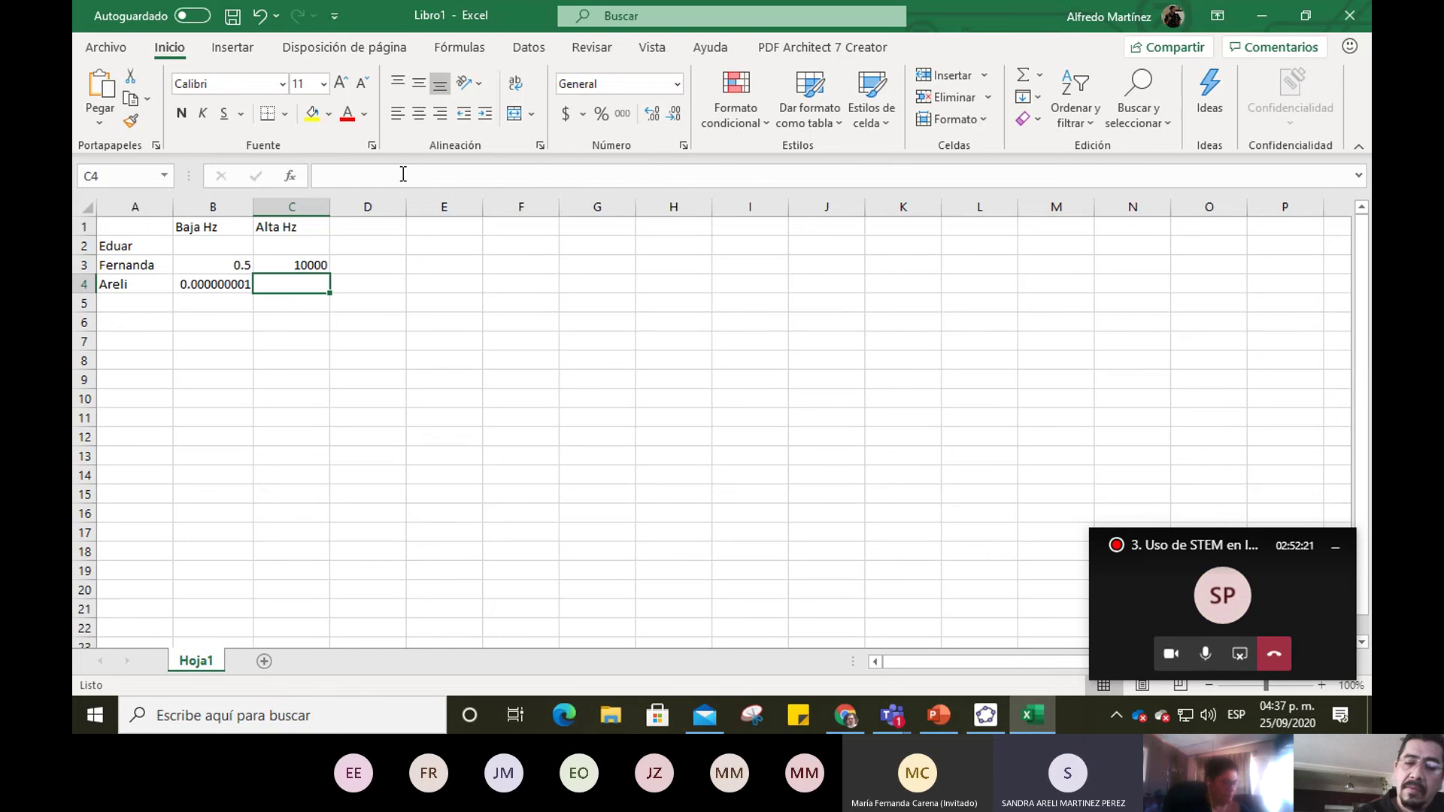
pyautogui.write('10')
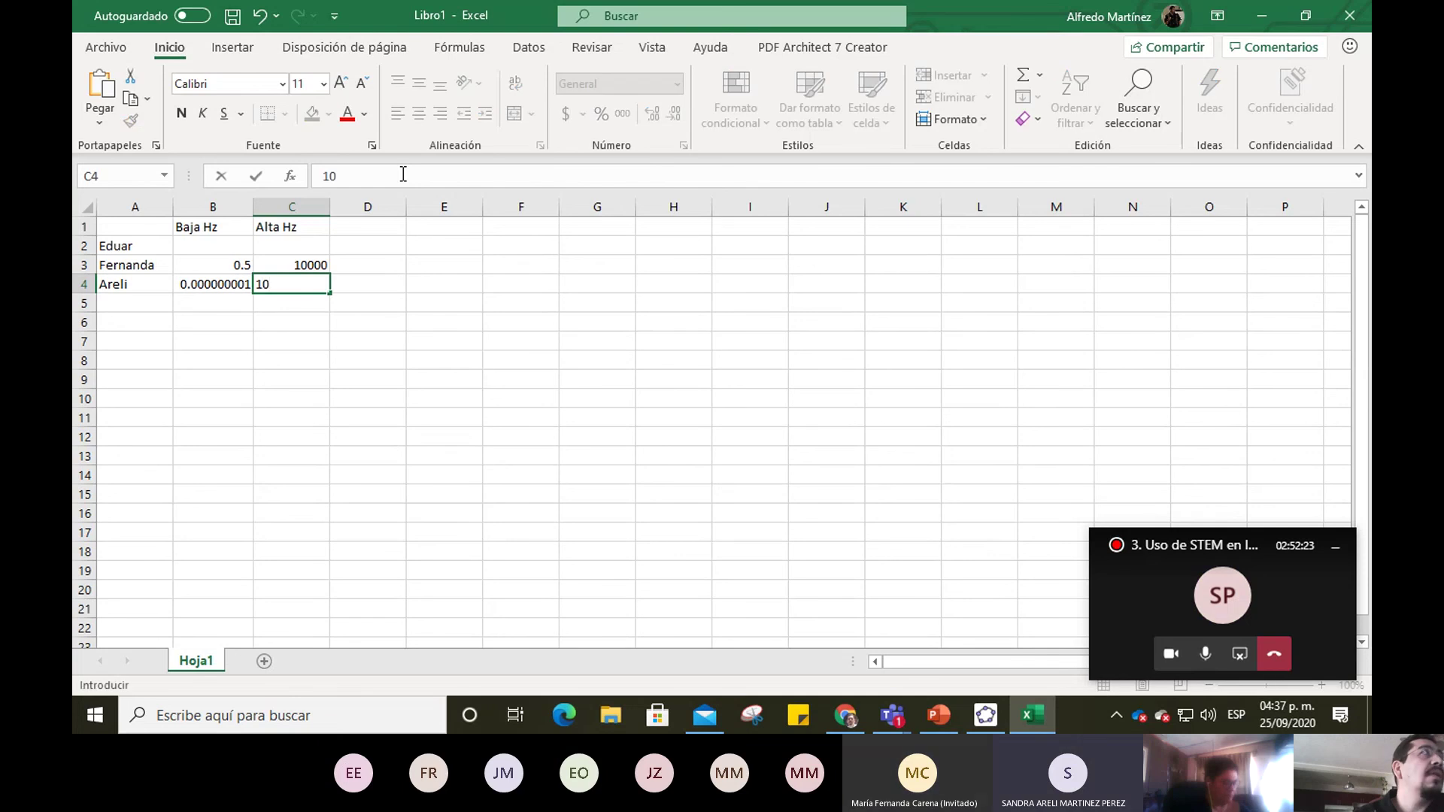
pyautogui.write('0000')
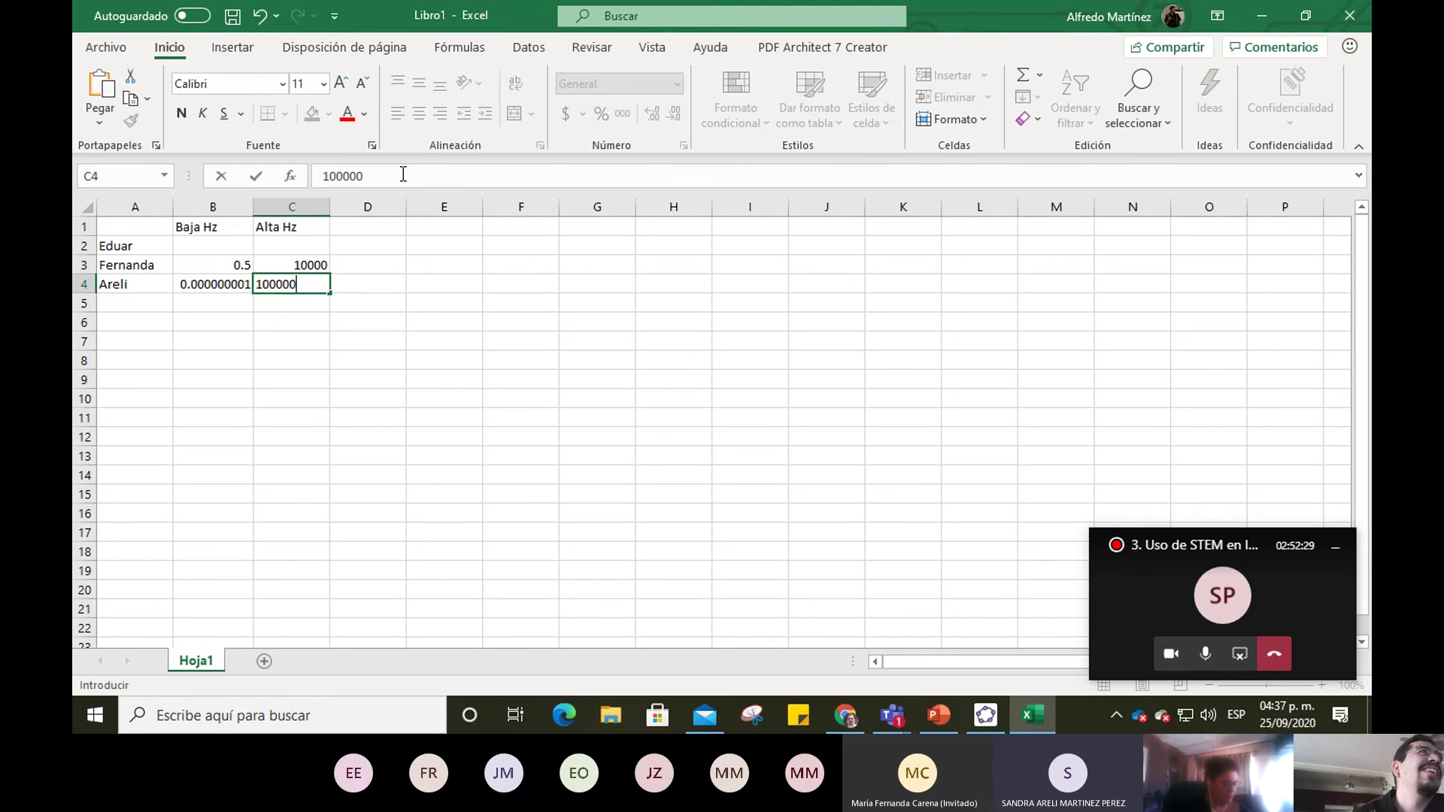
pyautogui.press('BackSpace')
pyautogui.press('BackSpace')
pyautogui.press('BackSpace')
pyautogui.press('BackSpace')
pyautogui.press('BackSpace')
pyautogui.press('BackSpace')
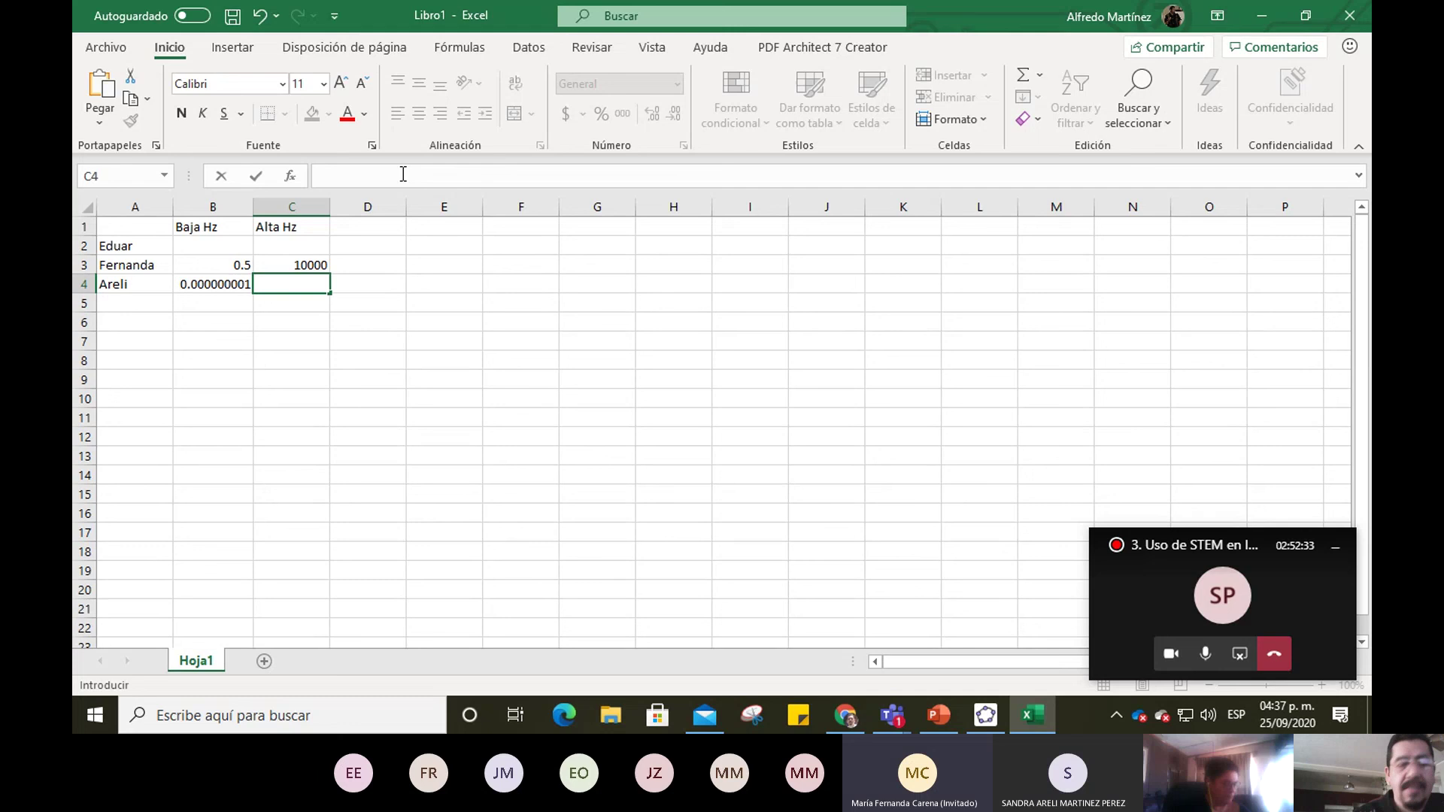
pyautogui.press('Escape')
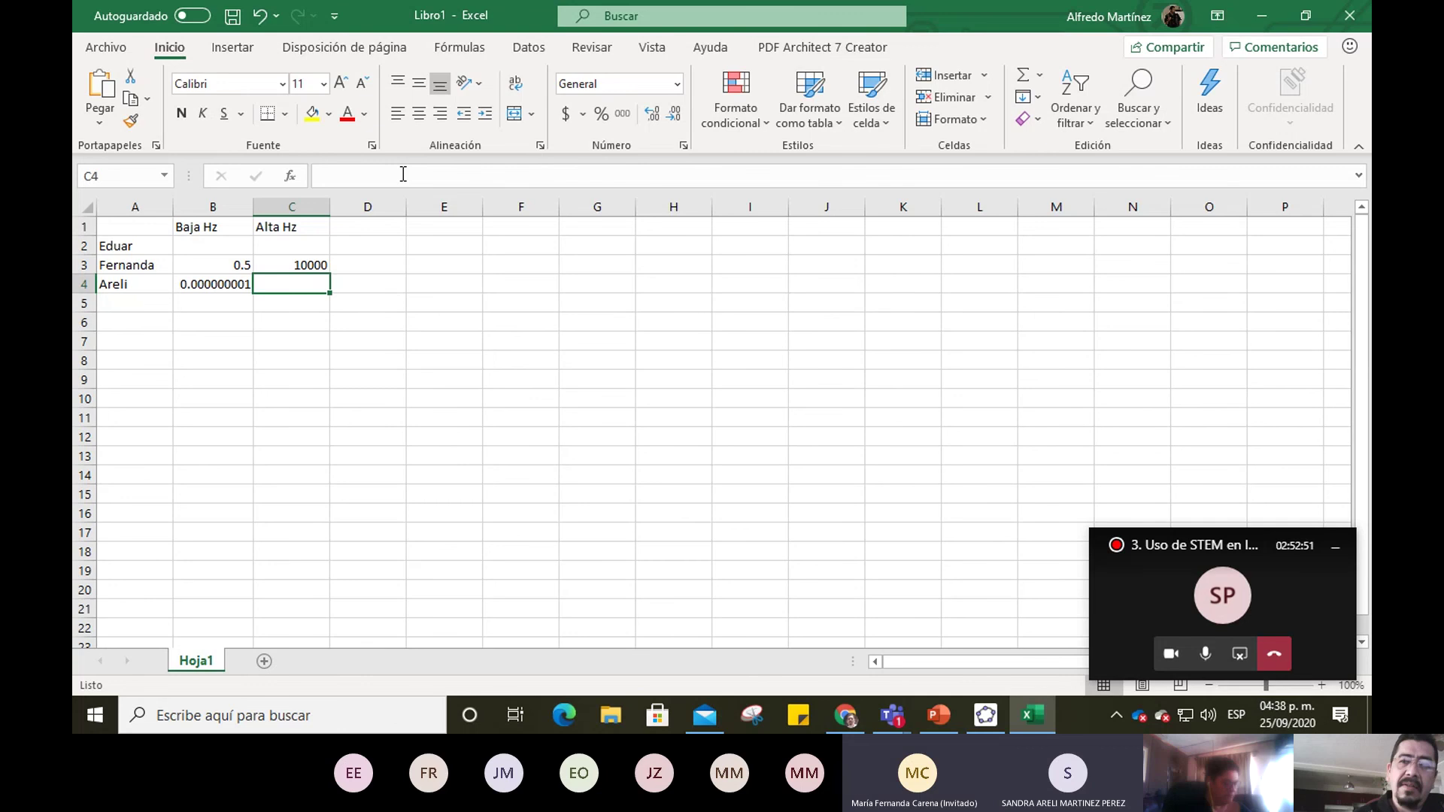
# Enter 10000000 as the third participant's high-frequency value in cell C4.
pyautogui.write('10')
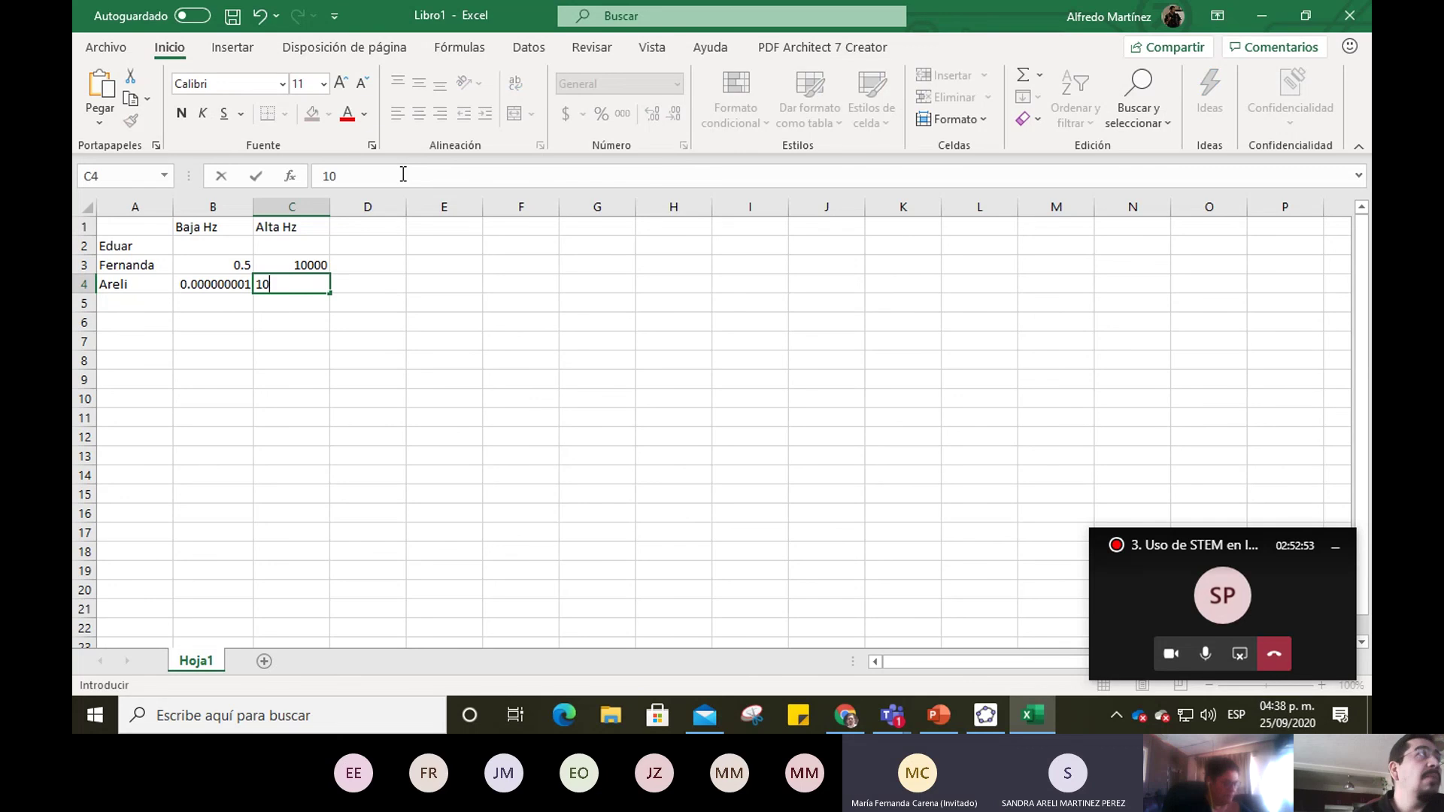
pyautogui.write('000')
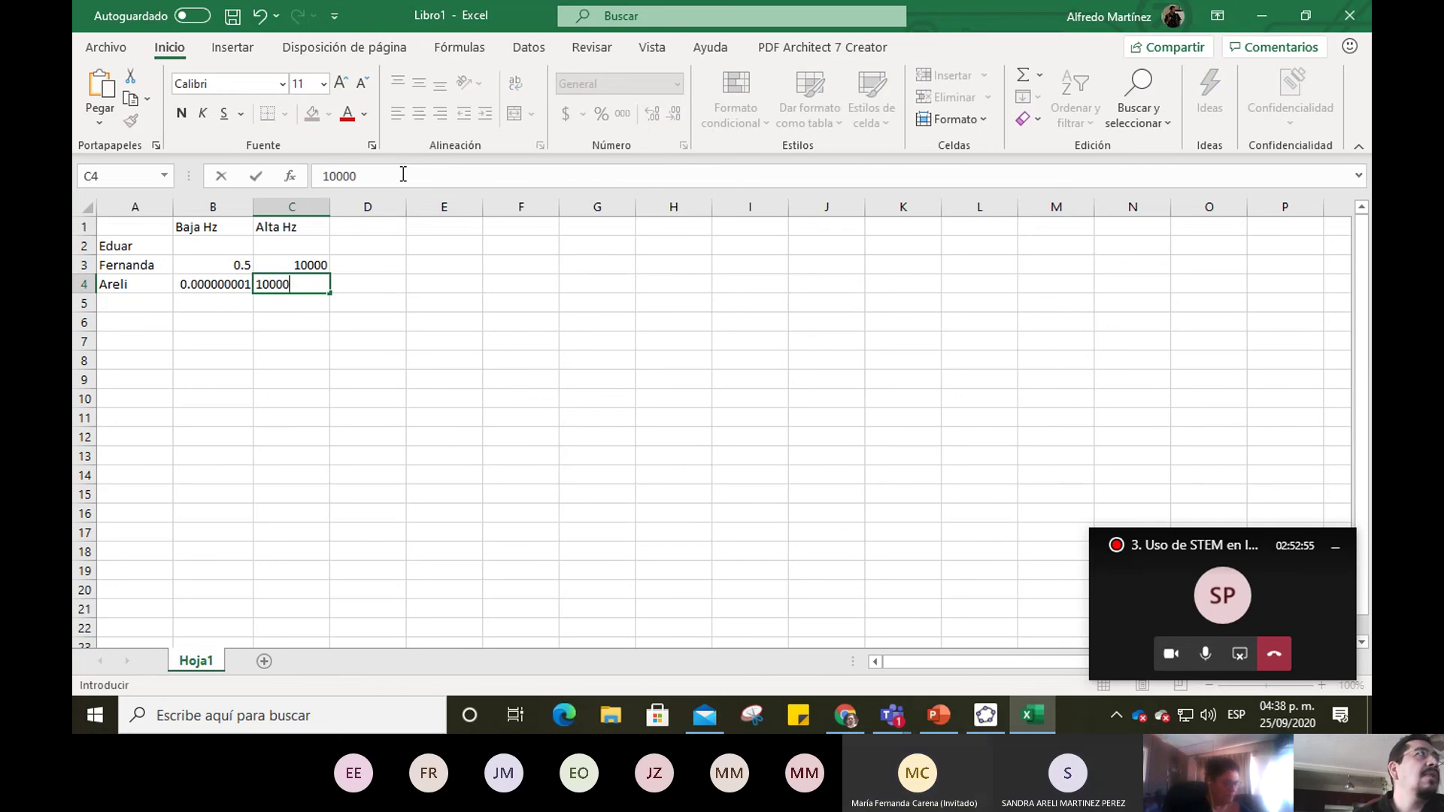
pyautogui.write('000')
pyautogui.press('Return')
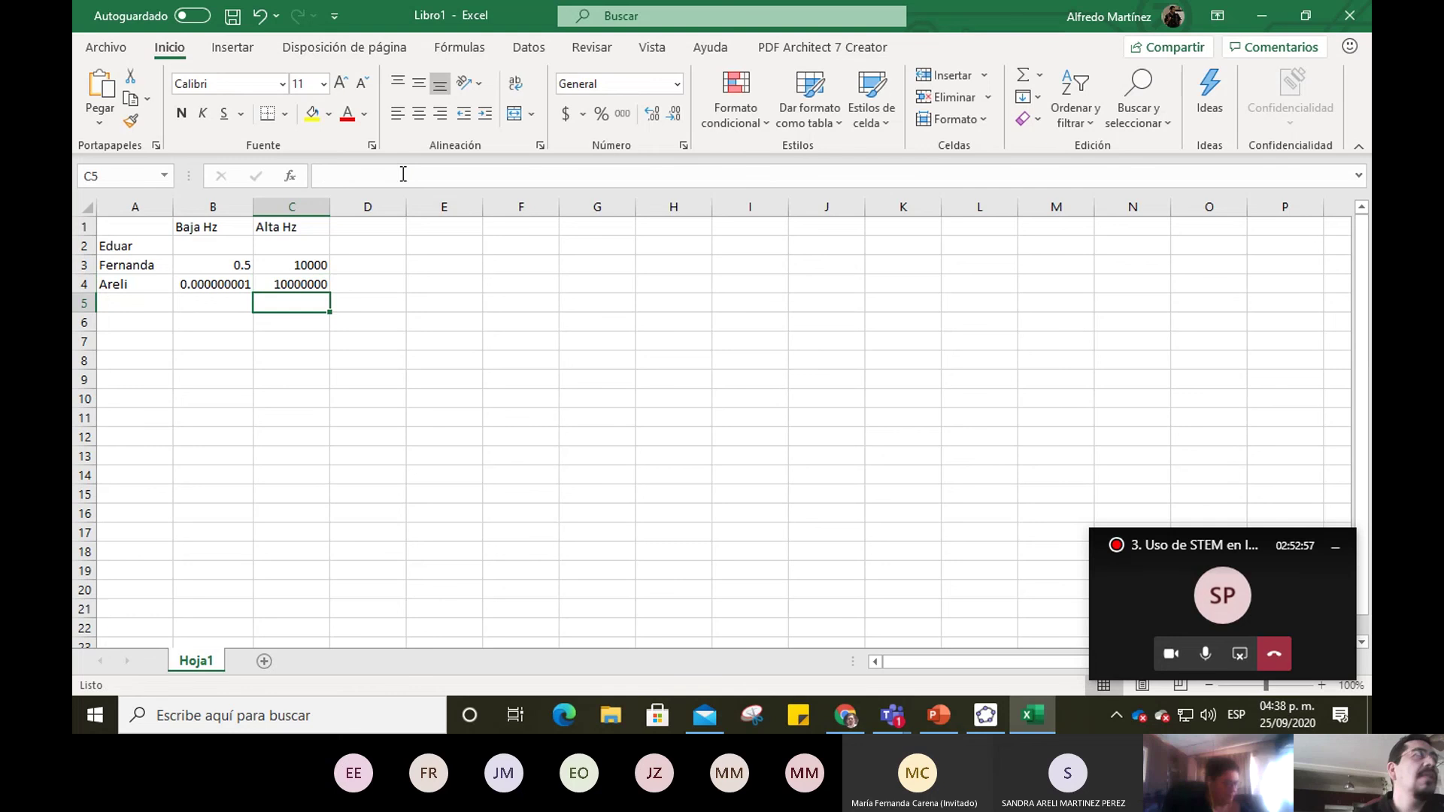
pyautogui.press('Up')
pyautogui.press('Down')
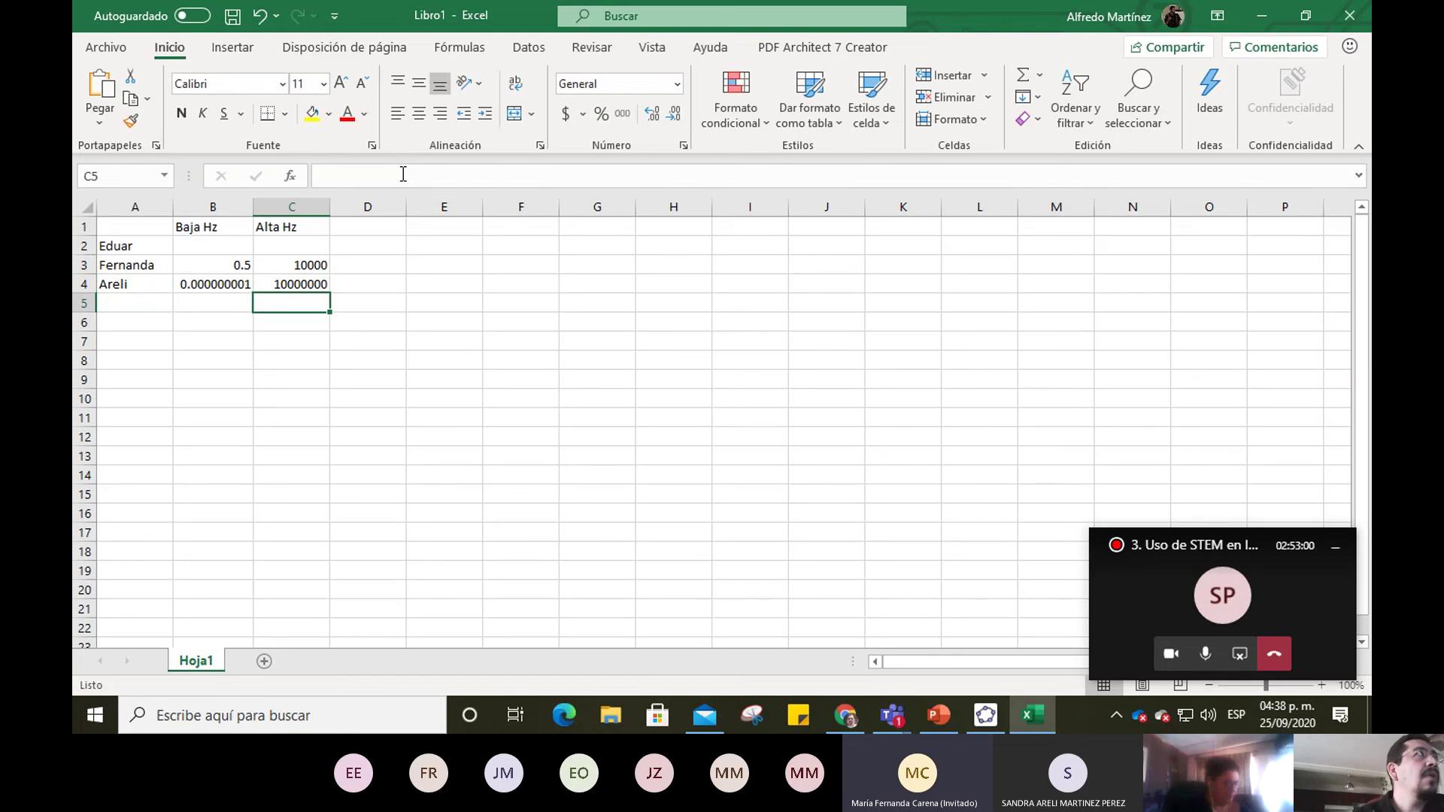
# Set the second participant's high-frequency value in cell C3 to 10000000.
pyautogui.press('Up')
pyautogui.press('Up')
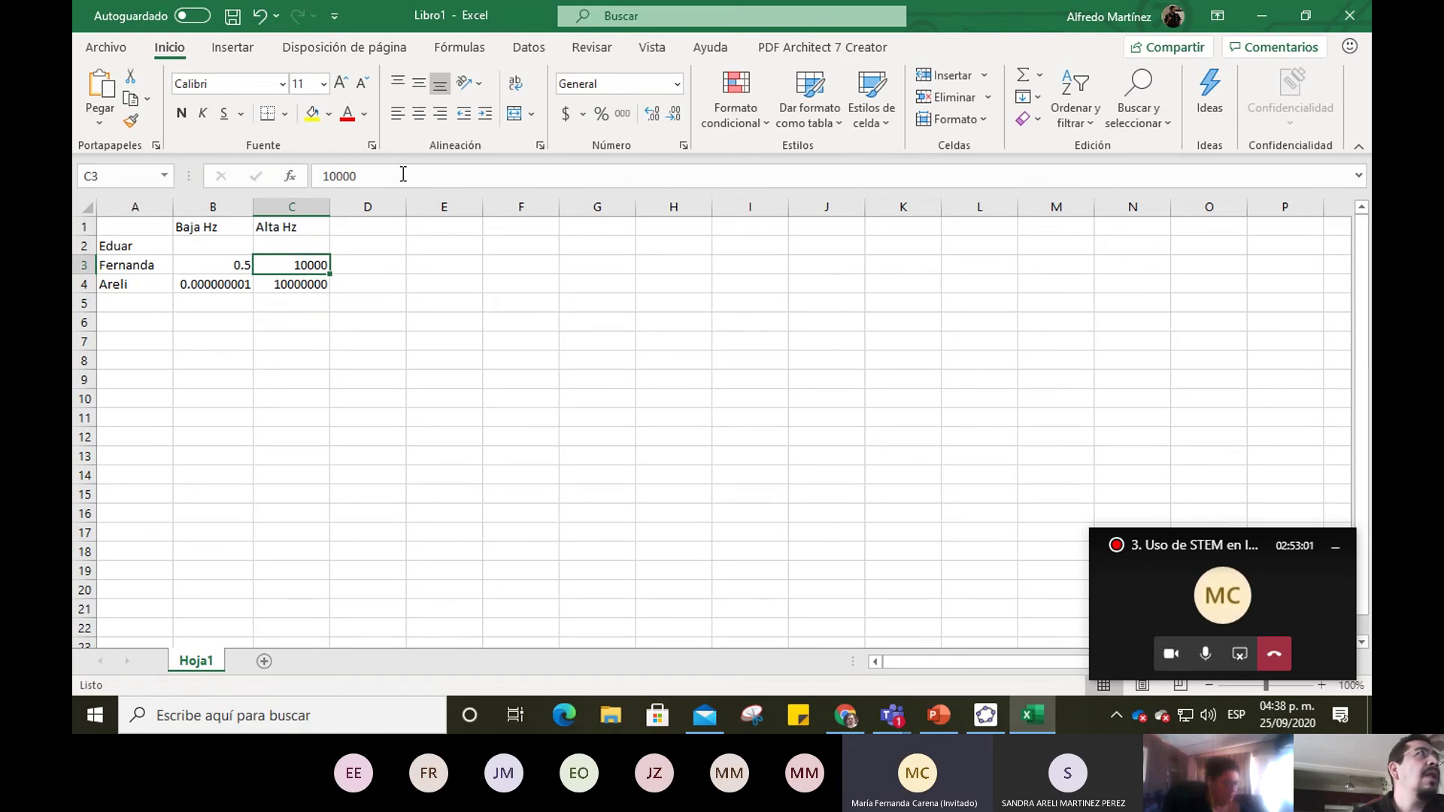
pyautogui.write('10000000')
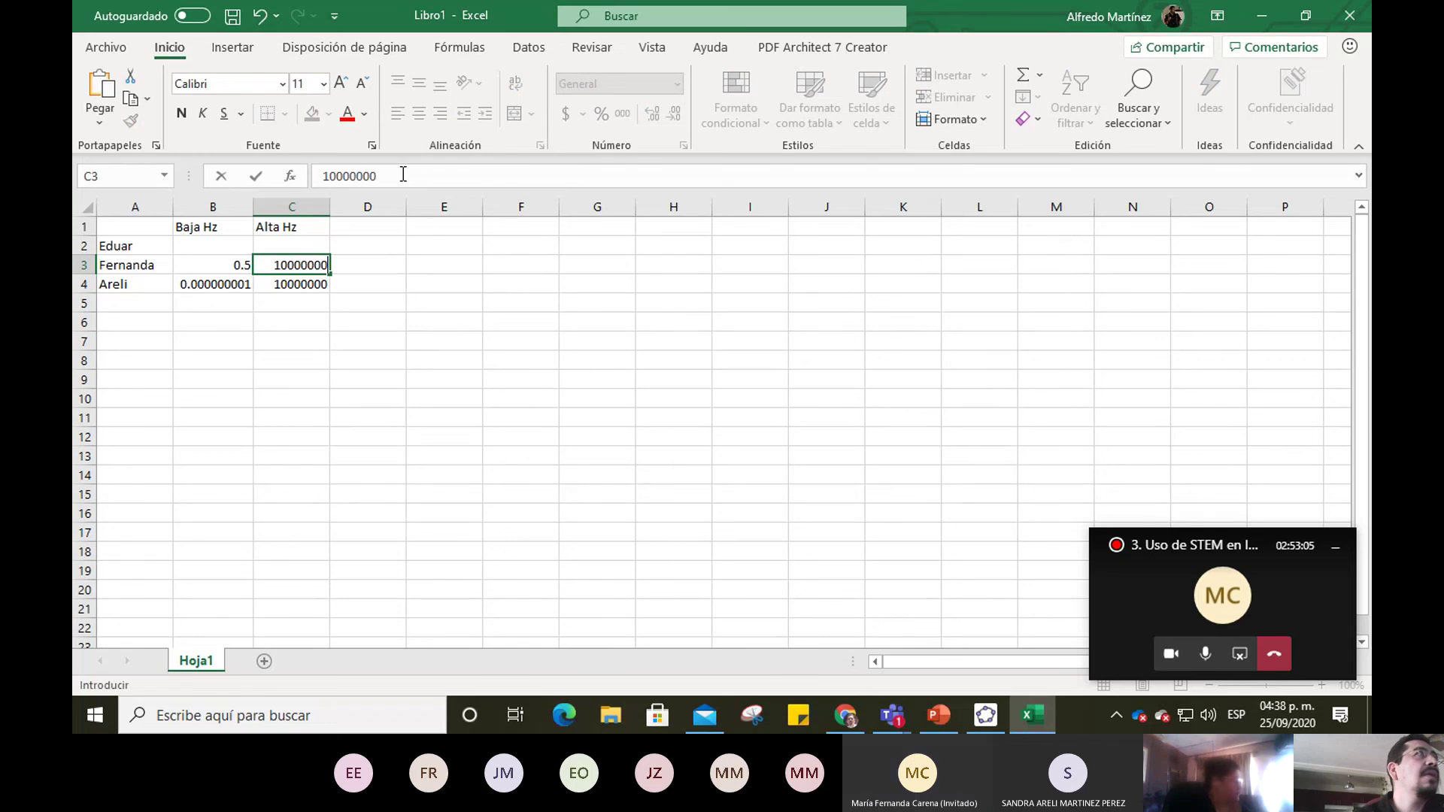
pyautogui.press('Return')
# Add 20000000 as another high-frequency value in cell C5, below the third participant's value.
pyautogui.press('Down')
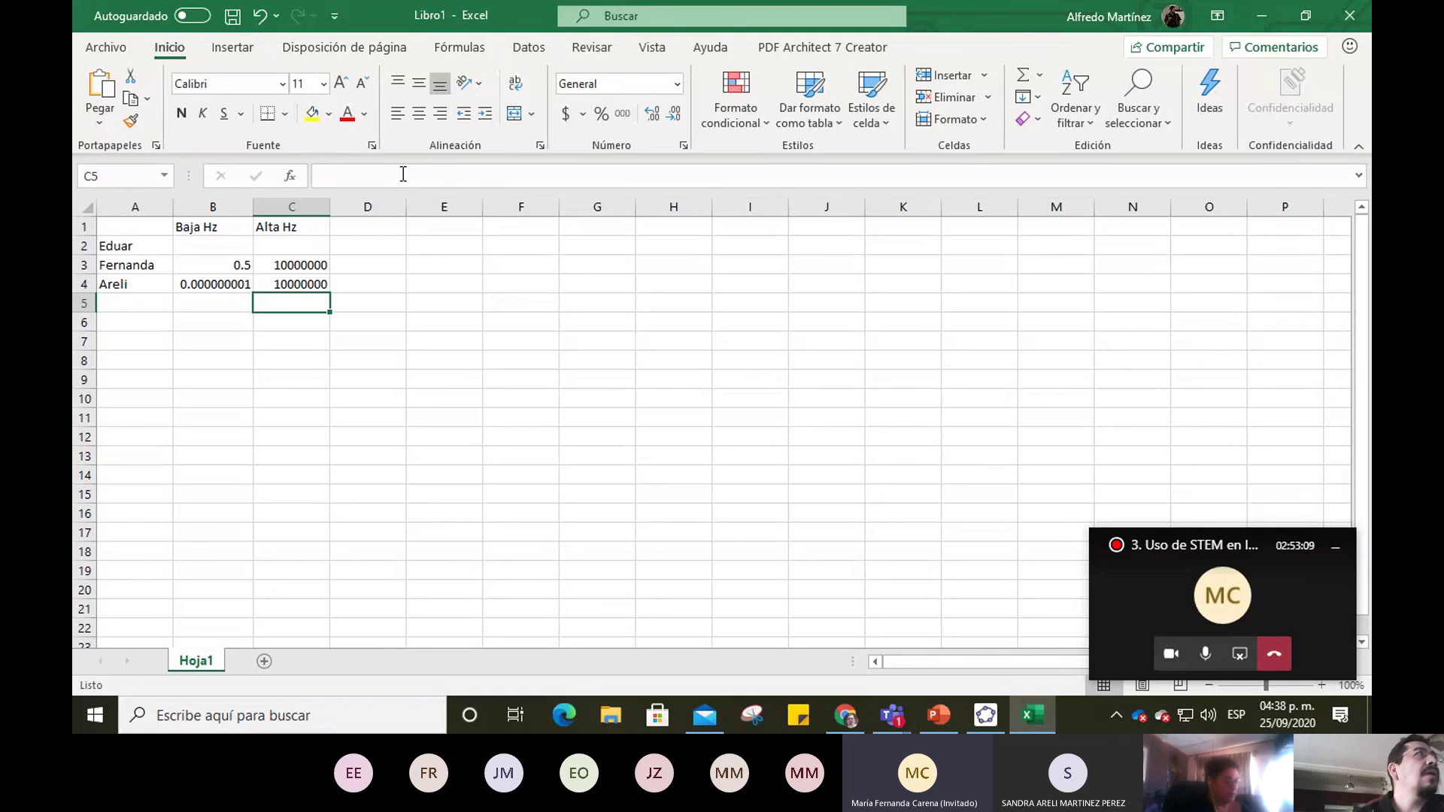
pyautogui.write('20000000')
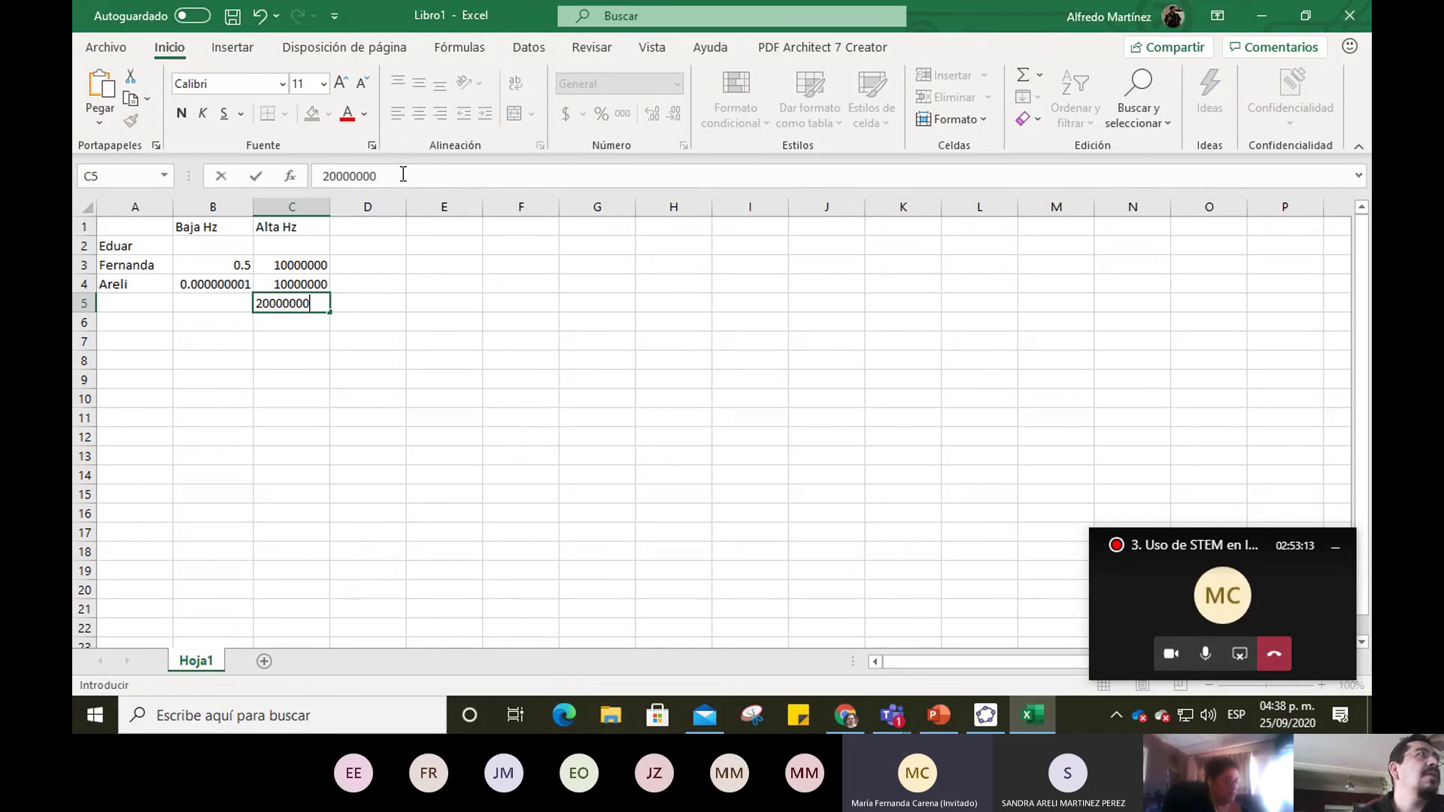
pyautogui.press('Return')
pyautogui.press('Up')
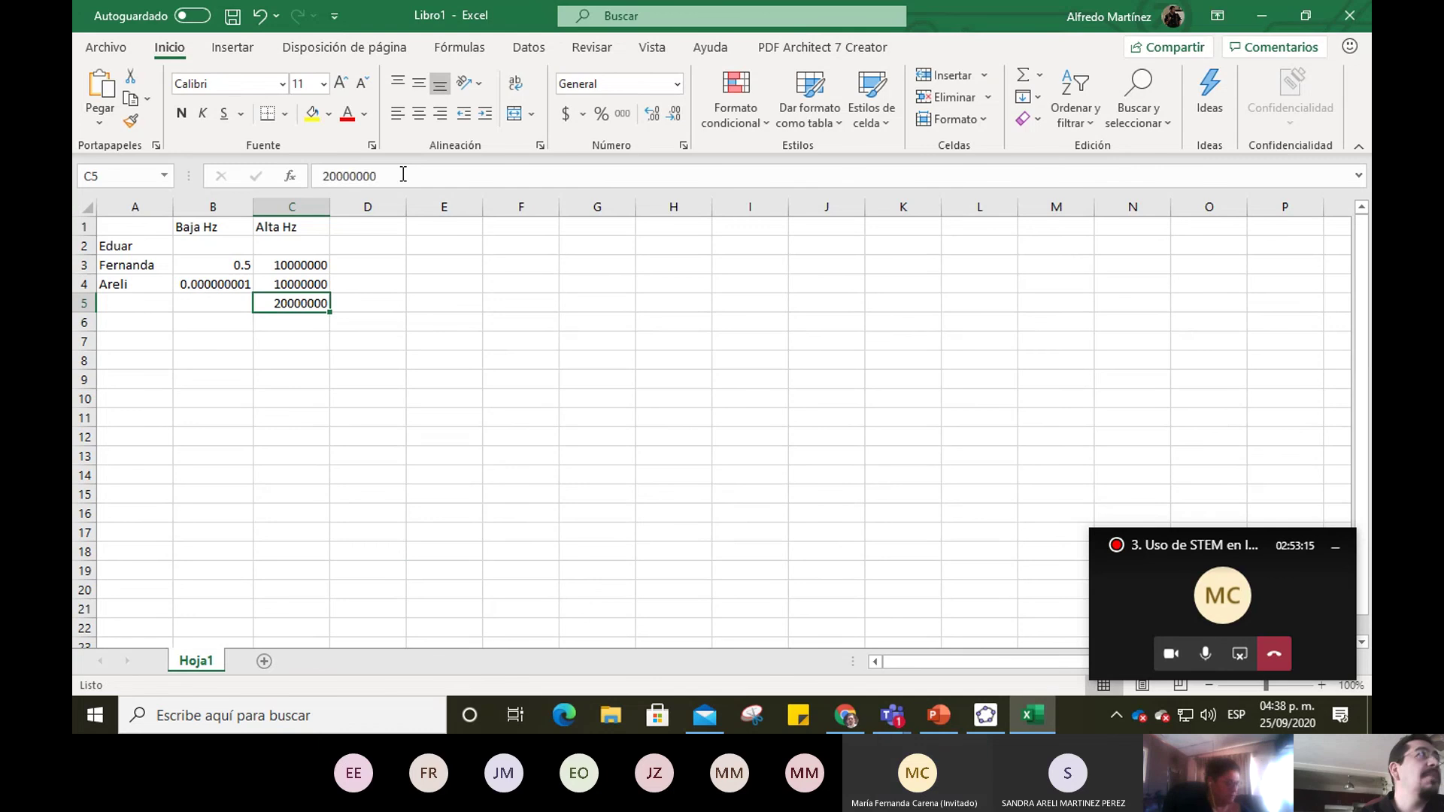
pyautogui.press('Left')
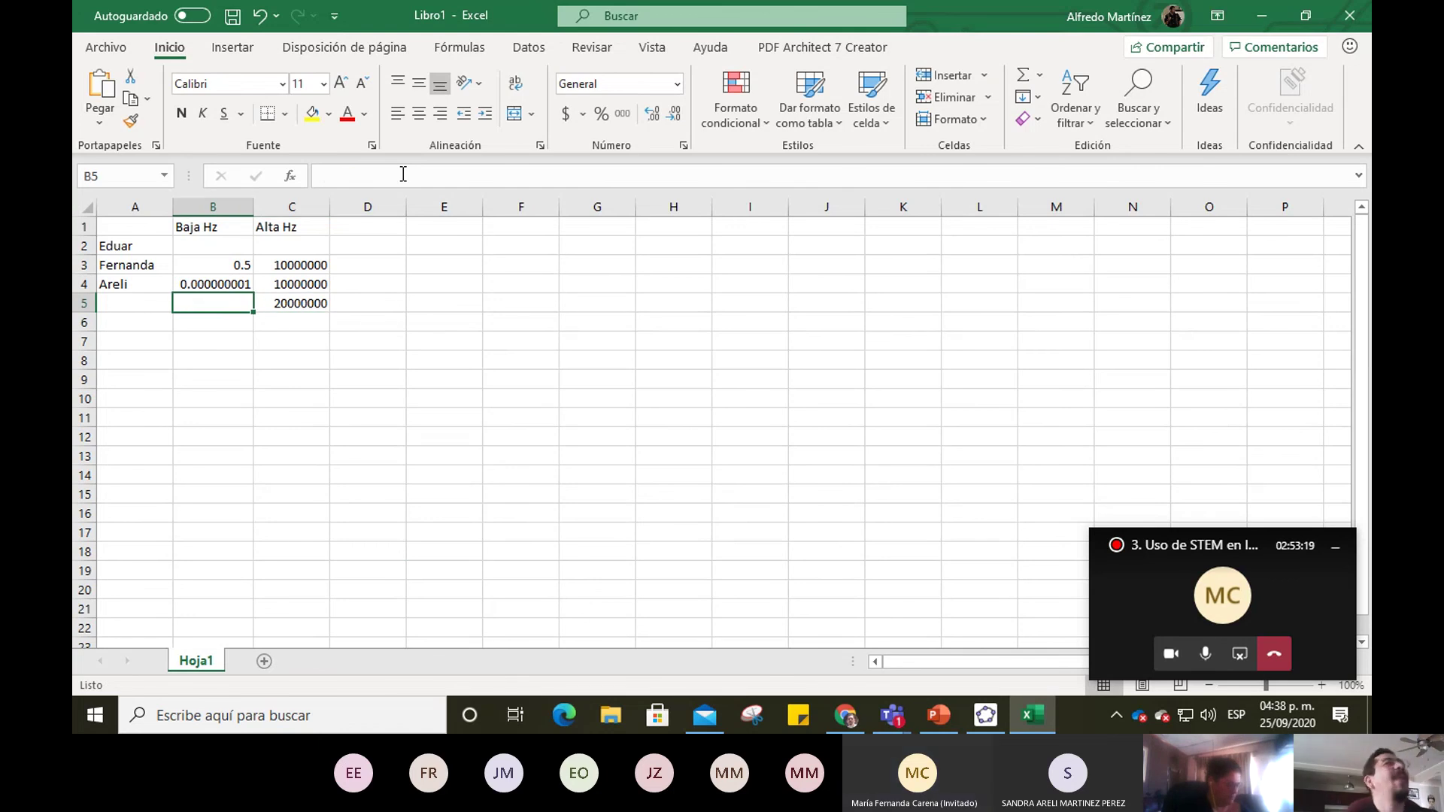
pyautogui.press('Down')
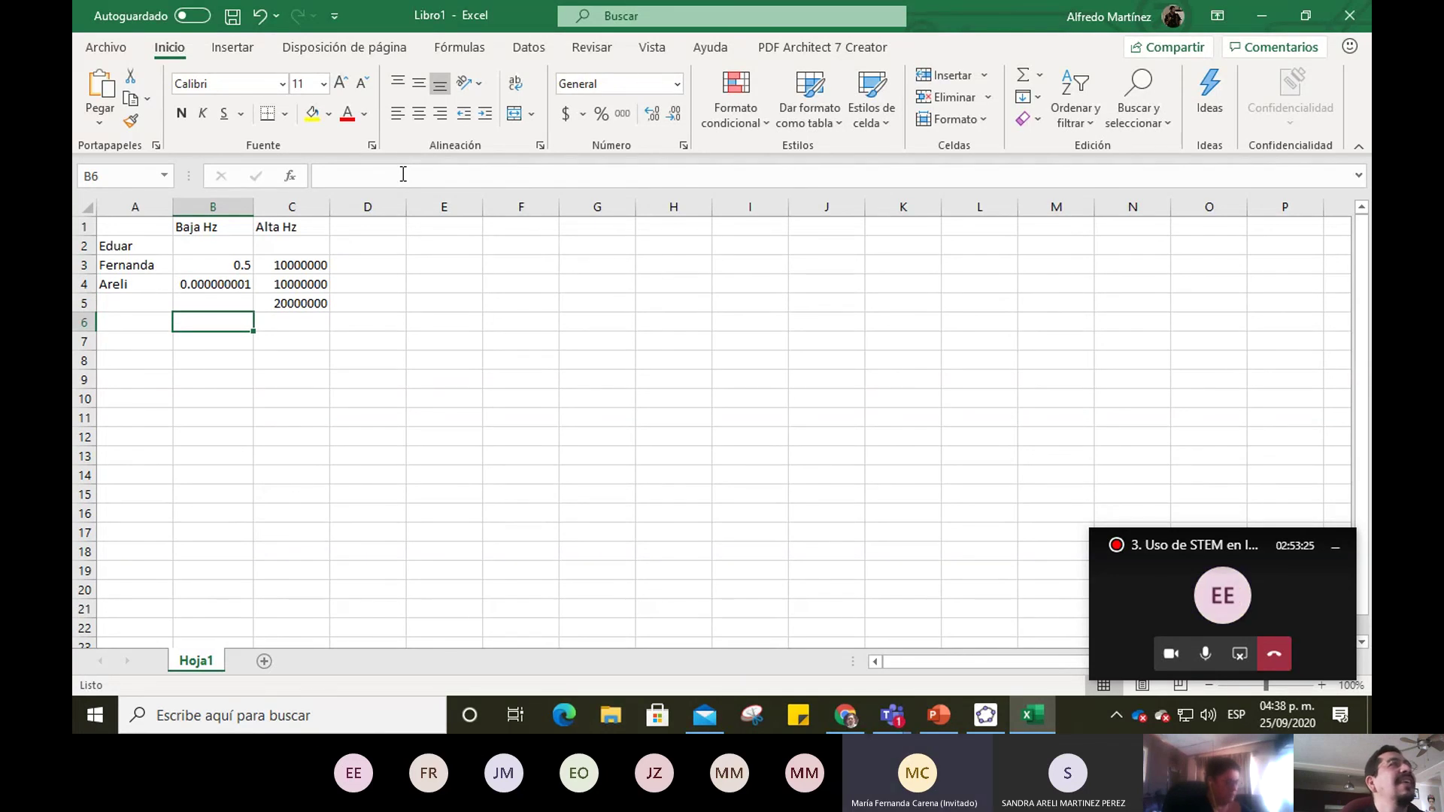
pyautogui.press('Up')
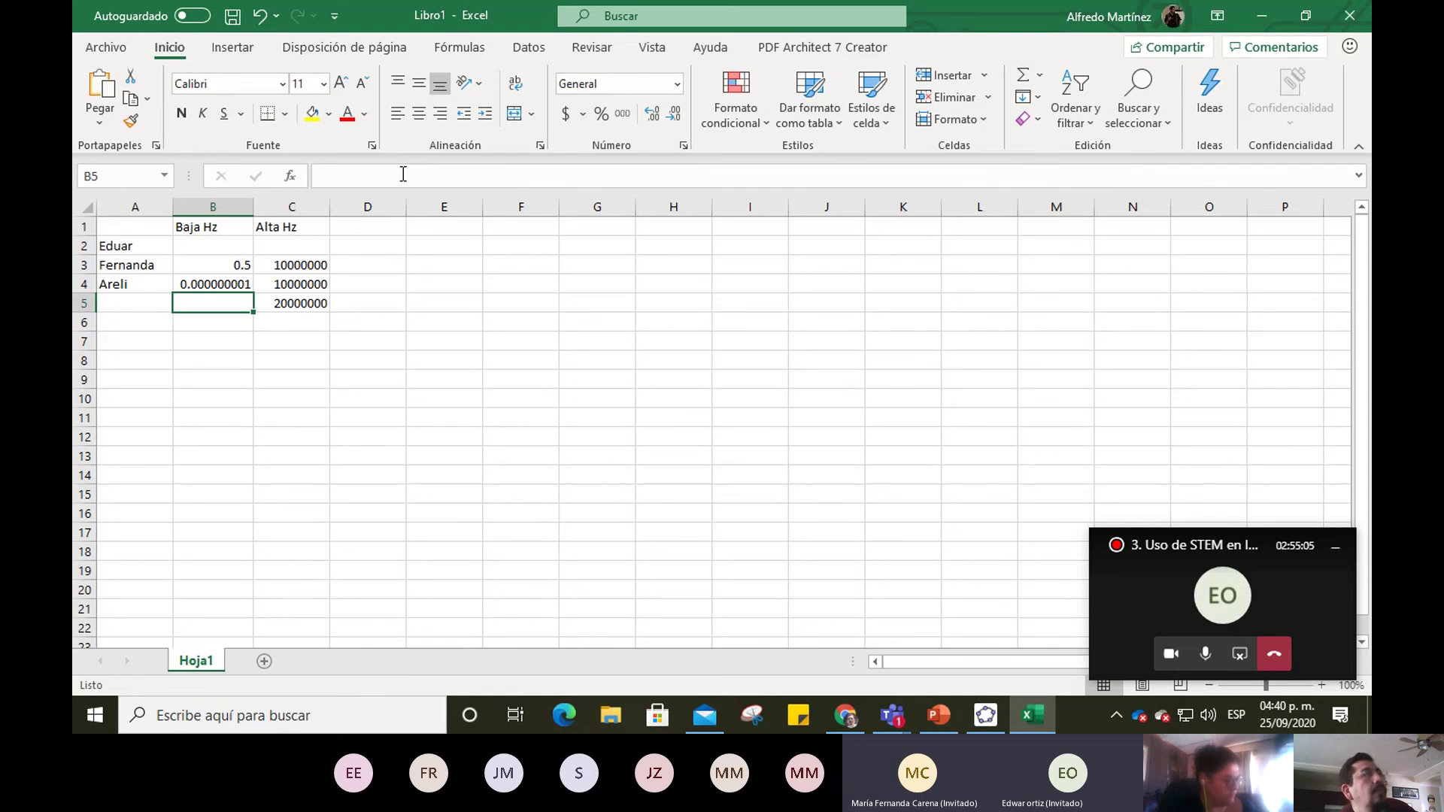
pyautogui.press('Up')
pyautogui.press('Up')
pyautogui.press('Right')
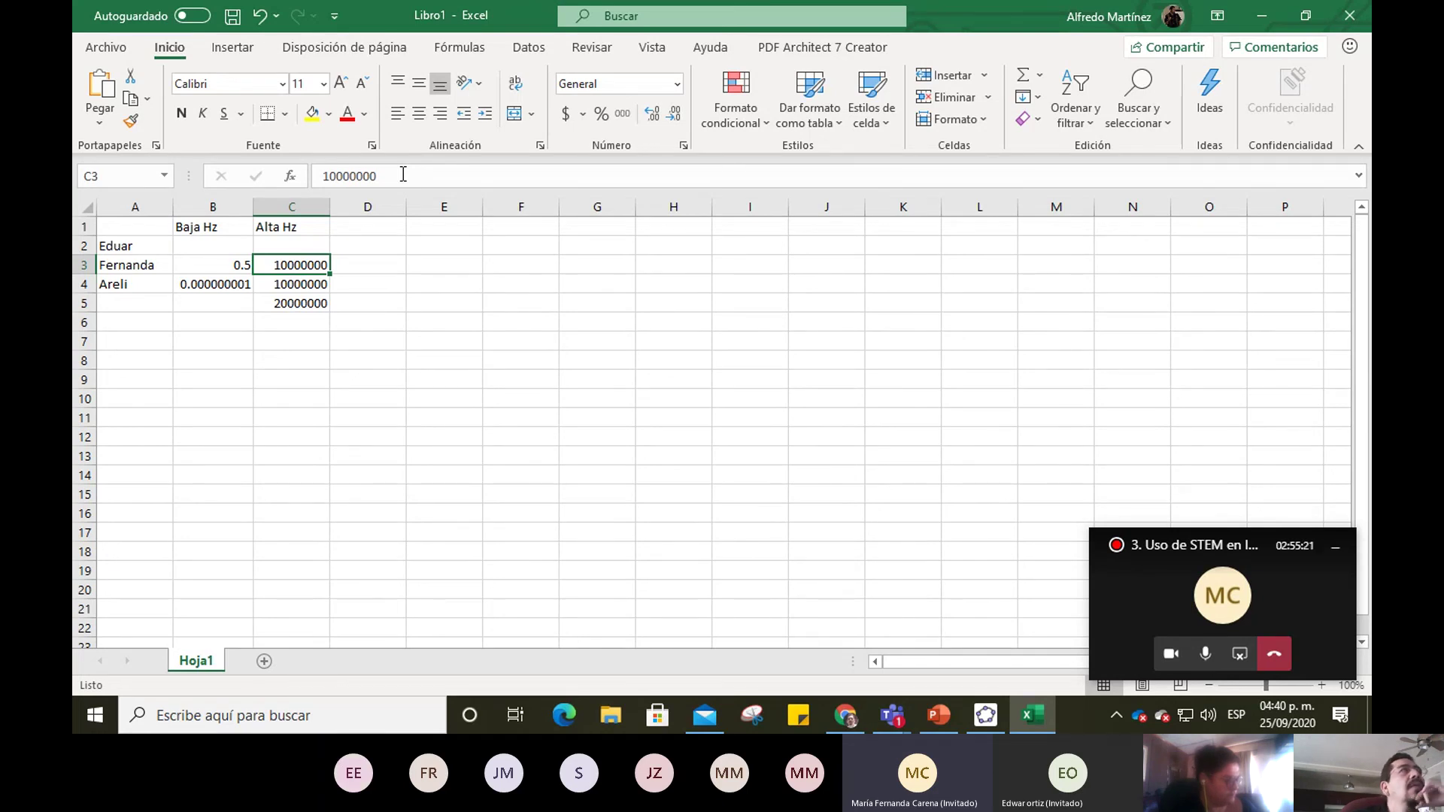
pyautogui.press('Down')
pyautogui.press('Up')
pyautogui.press('Right')
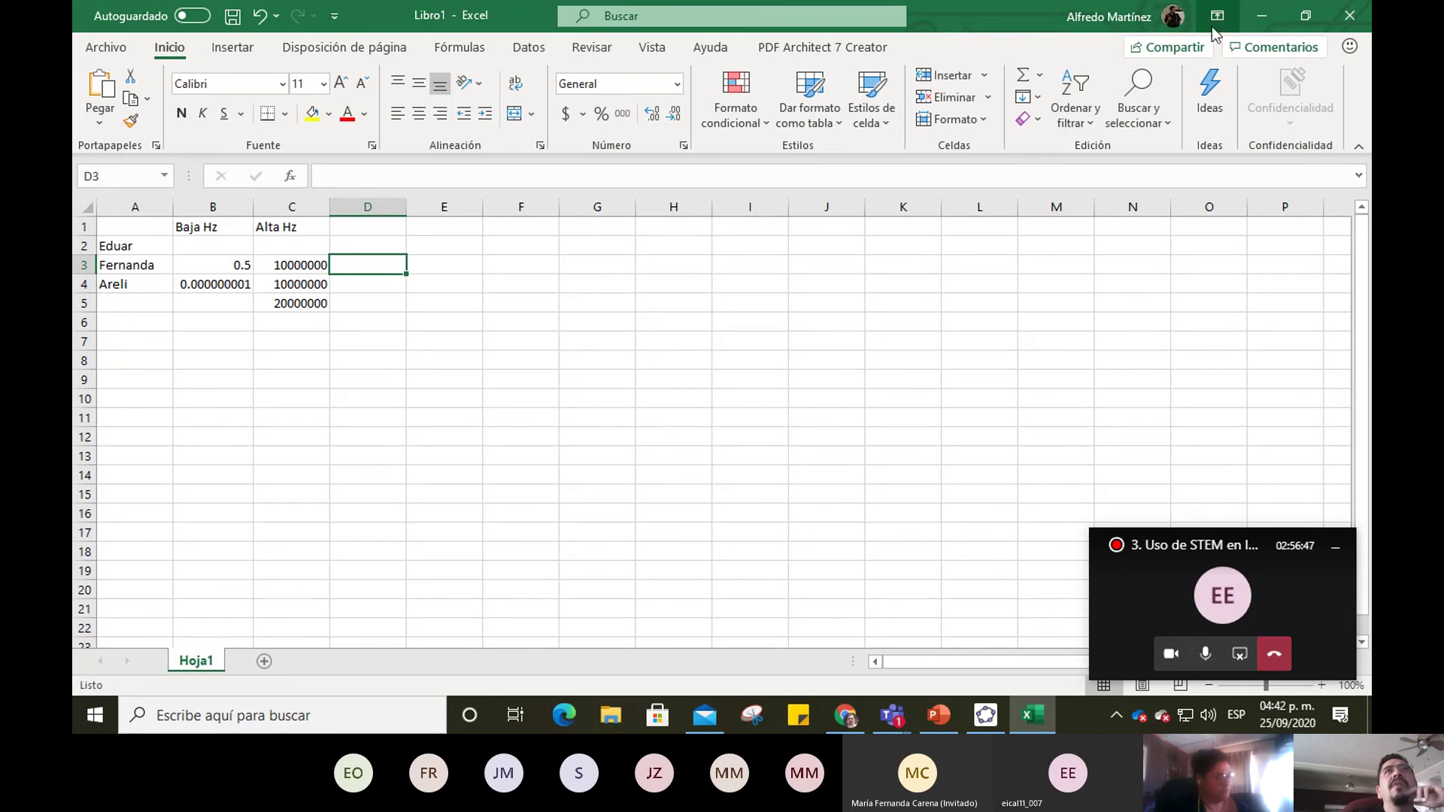
# Minimize the workbook and stop sharing the screen in the Teams meeting.
pyautogui.click(1260, 18)
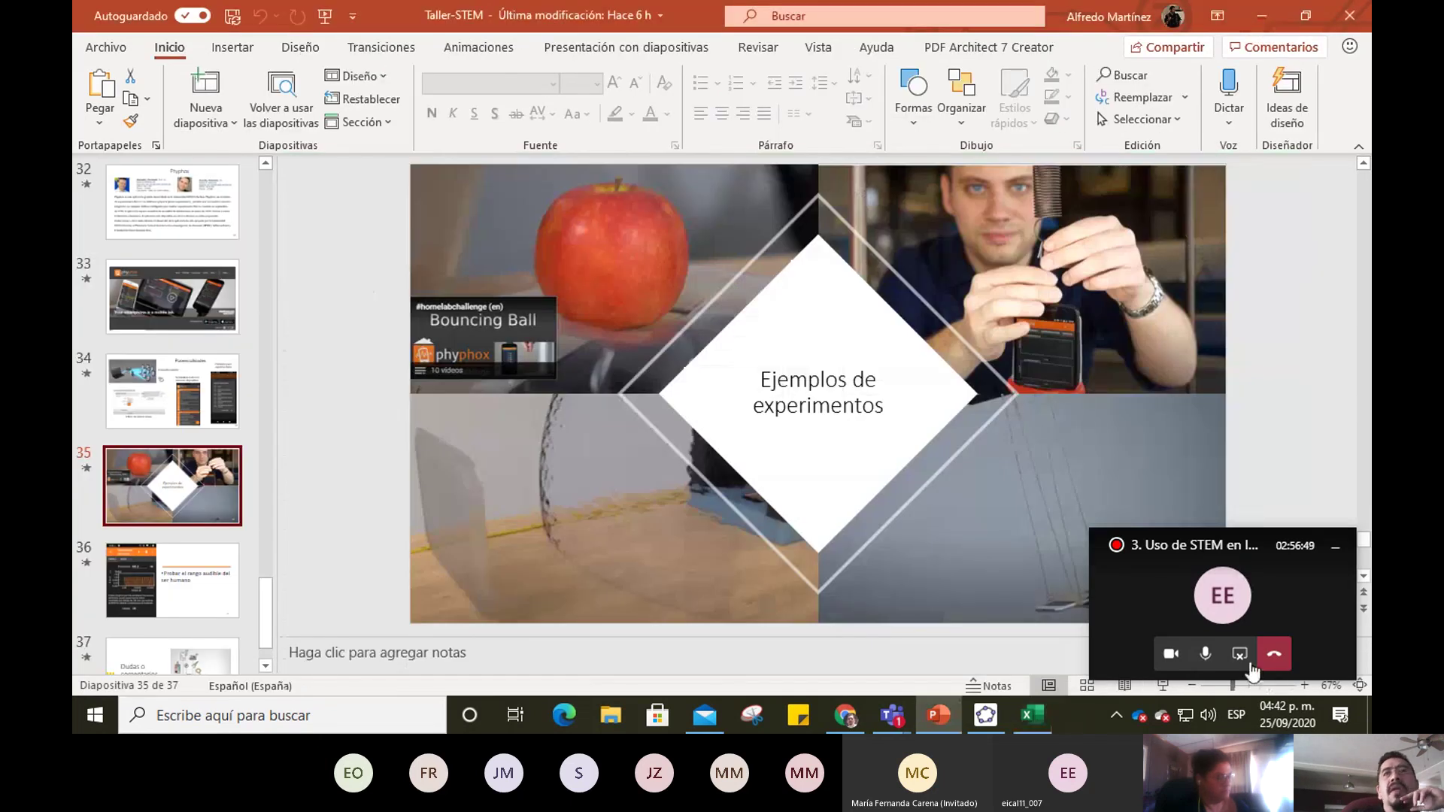
pyautogui.click(1239, 655)
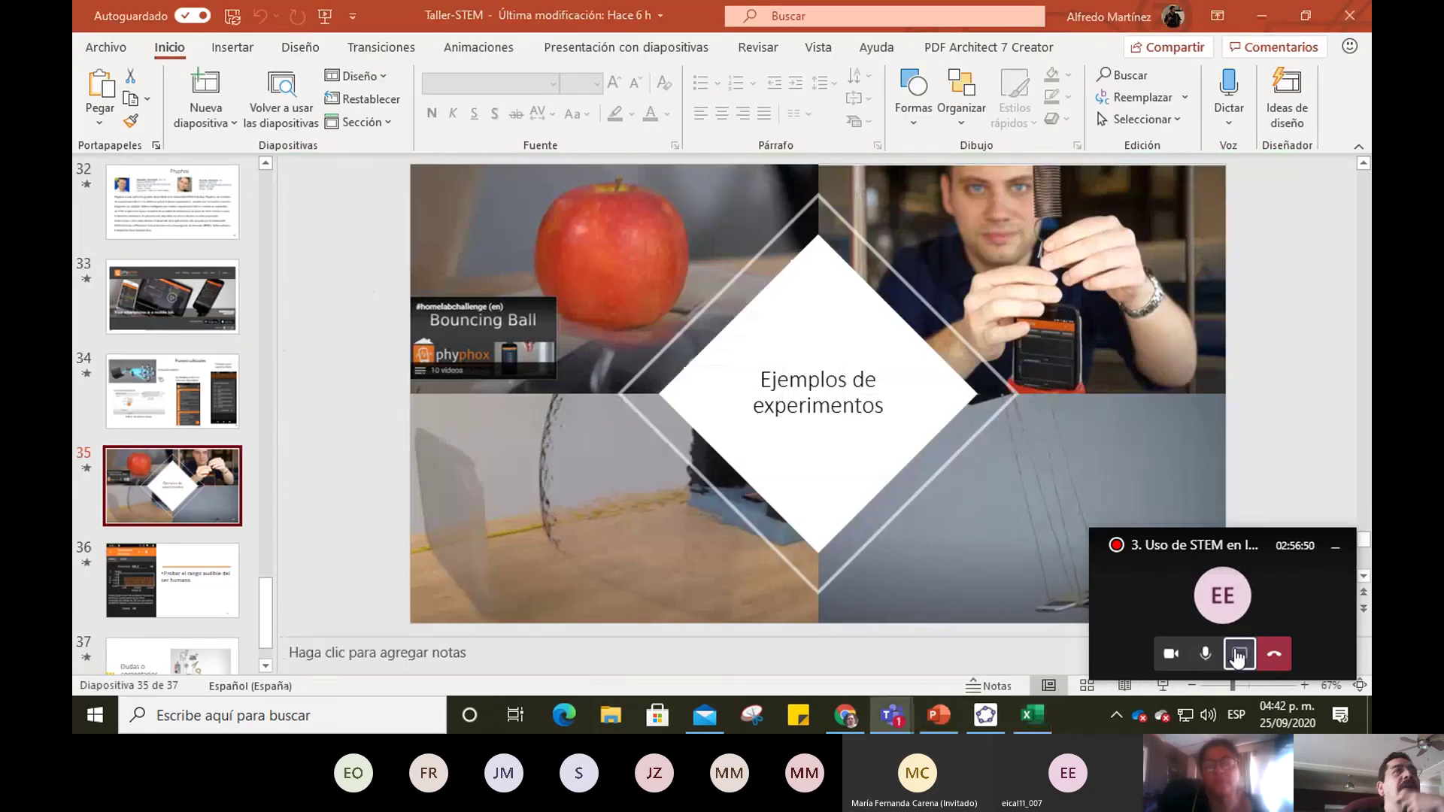